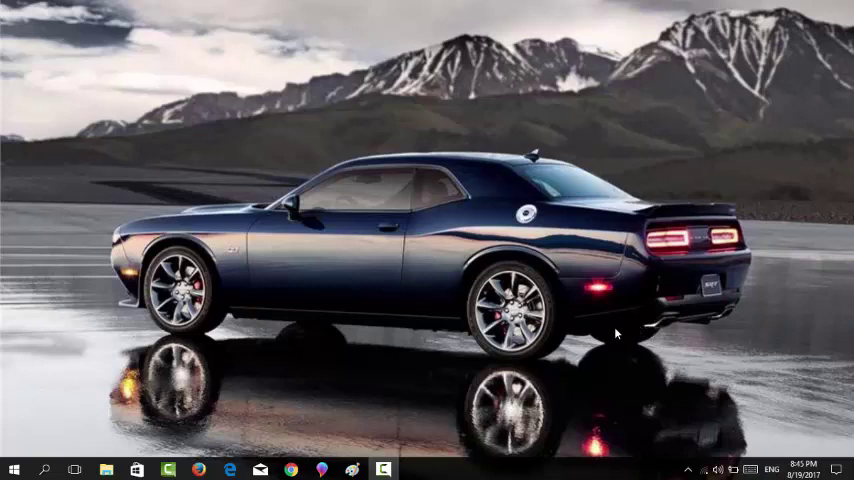
Step: Find Paint 3D in the Microsoft Store by searching 'paint' and launch it
{"action": "left_click", "coordinate": [137, 470]}
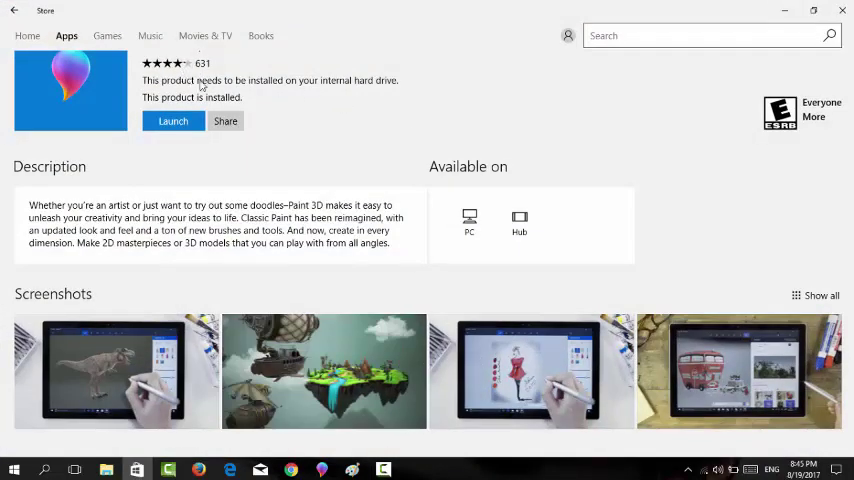
{"action": "scroll", "coordinate": [267, 133], "scroll_direction": "up", "scroll_amount": 1}
{"action": "left_click", "coordinate": [629, 31]}
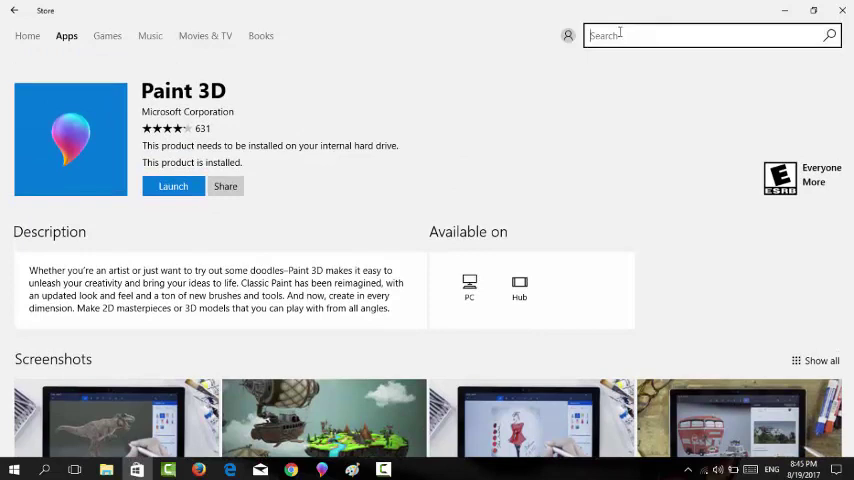
{"action": "type", "text": "pa"}
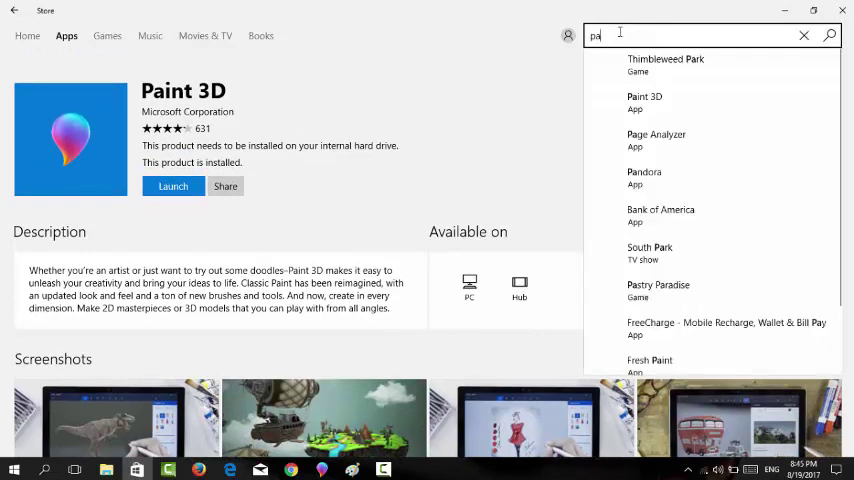
{"action": "type", "text": "int"}
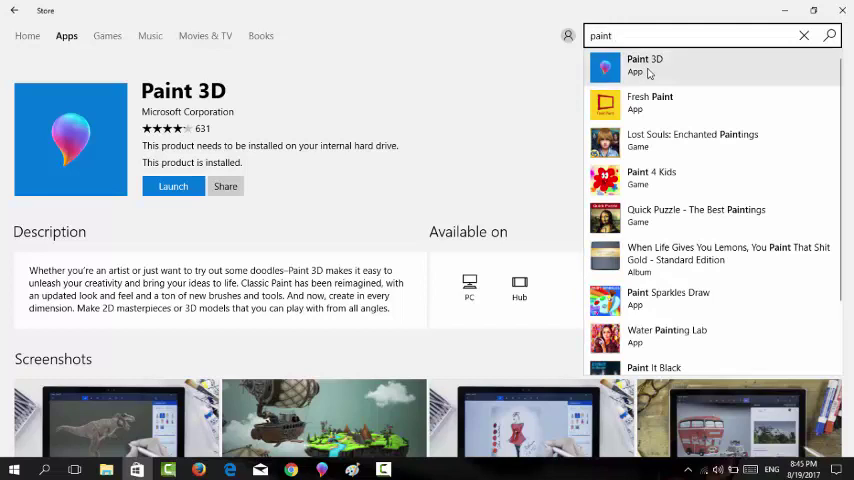
{"action": "left_click", "coordinate": [646, 73]}
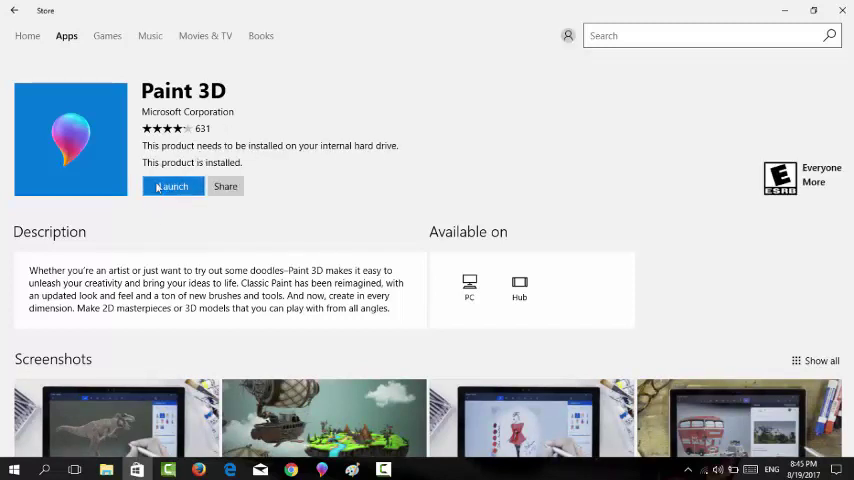
{"action": "left_click", "coordinate": [165, 188]}
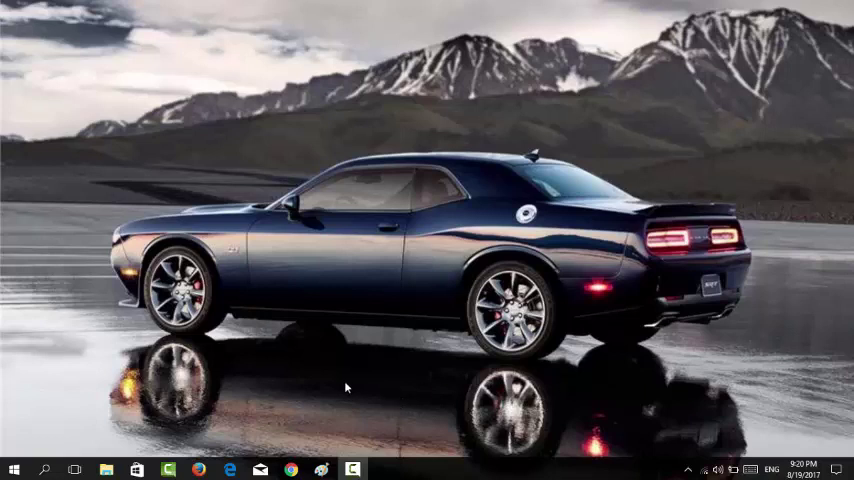
Step: Open classic Paint from Windows search and start a new Paint 3D project from its ribbon
{"action": "left_click", "coordinate": [46, 471]}
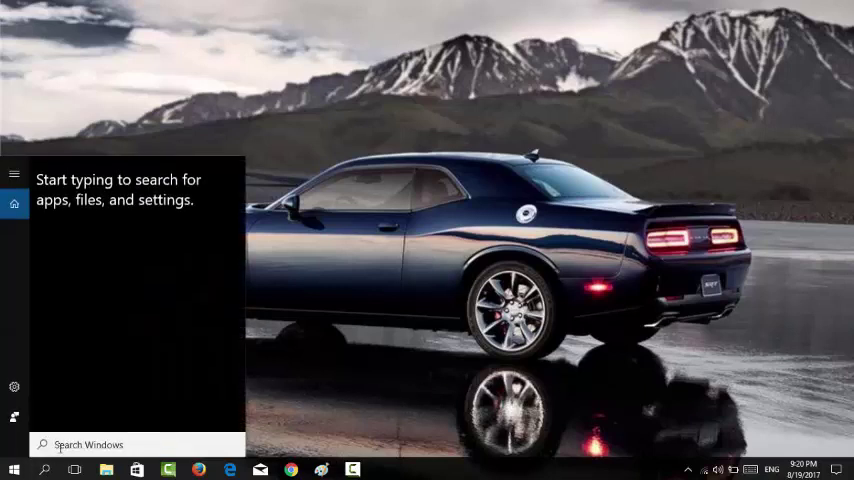
{"action": "type", "text": "paint"}
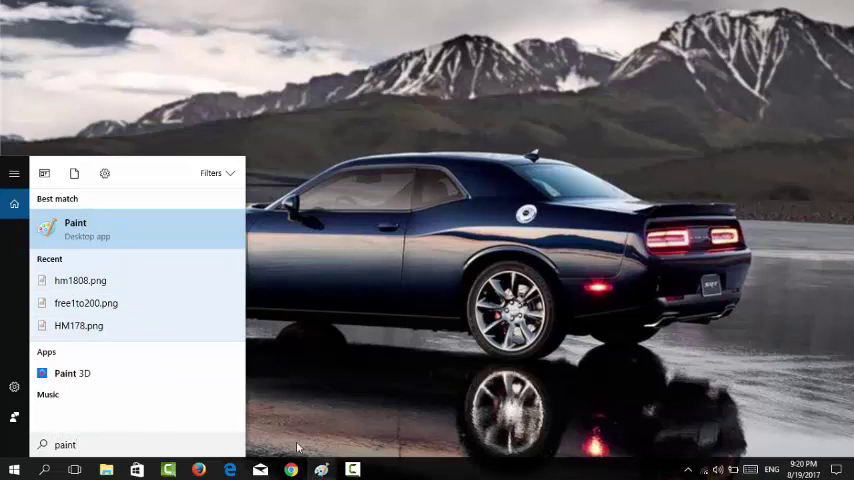
{"action": "left_click", "coordinate": [321, 469]}
{"action": "left_click", "coordinate": [379, 428]}
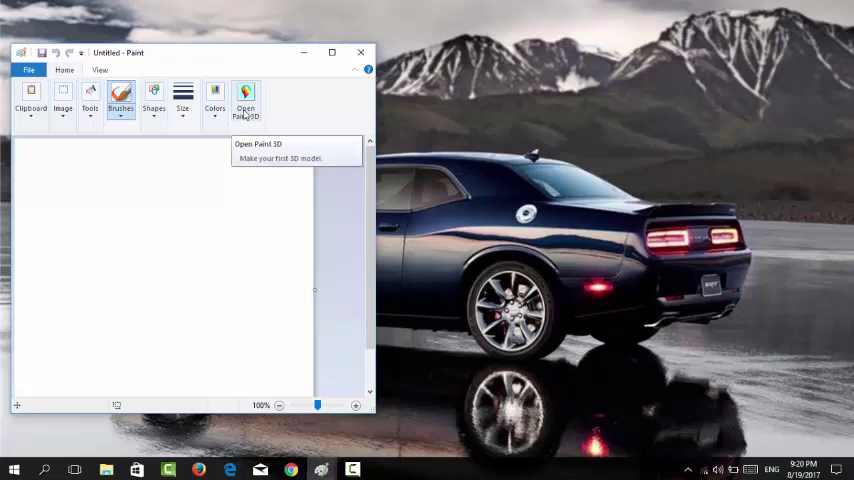
{"action": "left_click", "coordinate": [245, 113]}
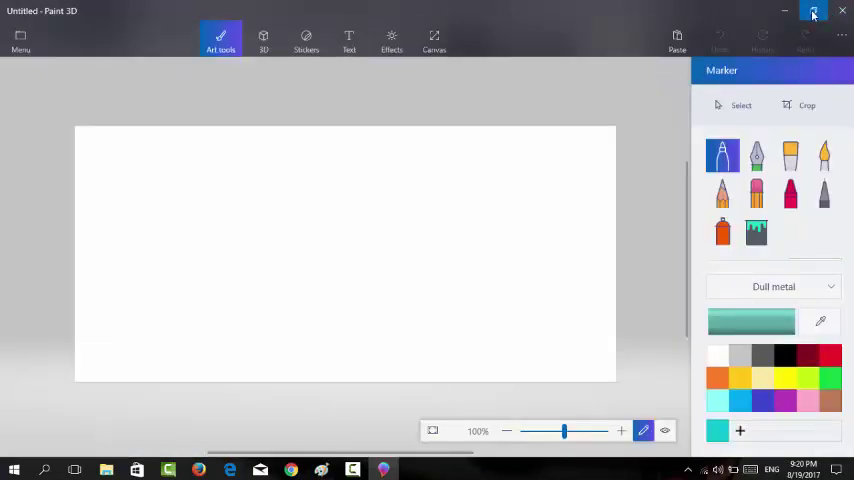
Step: Close the classic Paint window behind Paint 3D, then maximize Paint 3D again
{"action": "left_click", "coordinate": [815, 11]}
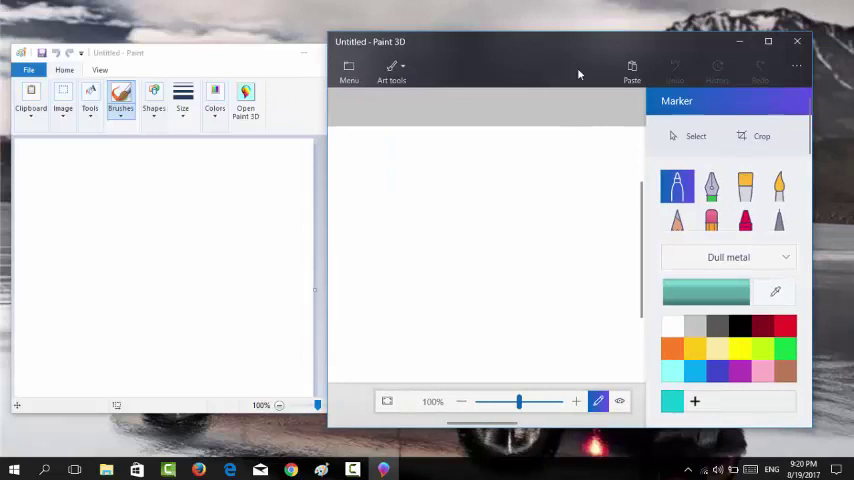
{"action": "mouse_move", "coordinate": [485, 56]}
{"action": "left_mouse_down"}
{"action": "mouse_move", "coordinate": [501, 72]}
{"action": "mouse_move", "coordinate": [475, 52]}
{"action": "left_mouse_up"}
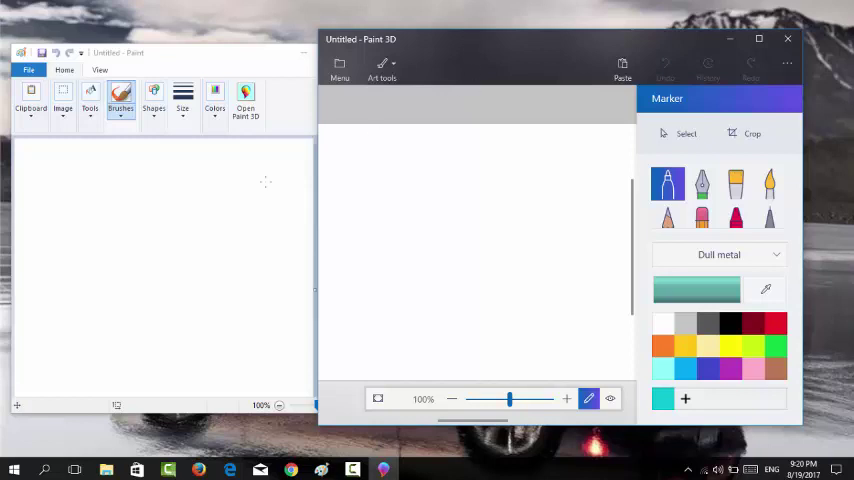
{"action": "left_click", "coordinate": [293, 58]}
{"action": "left_click_drag", "start_coordinate": [494, 60], "coordinate": [324, 61]}
{"action": "double_click", "coordinate": [553, 45]}
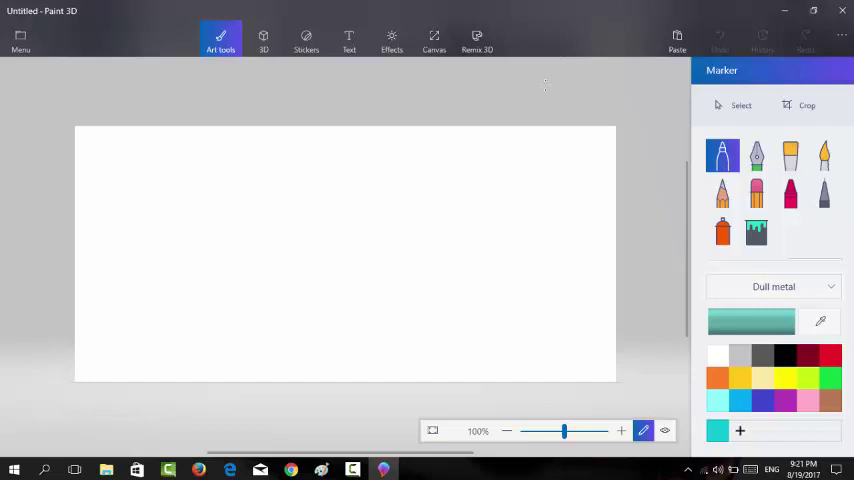
Step: Create a new blank project from the Paint 3D Menu
{"action": "left_click", "coordinate": [22, 42]}
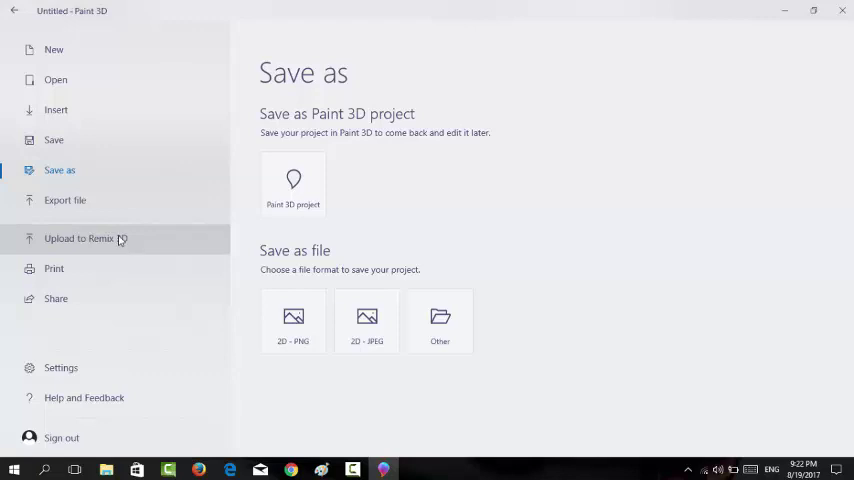
{"action": "left_click", "coordinate": [80, 64]}
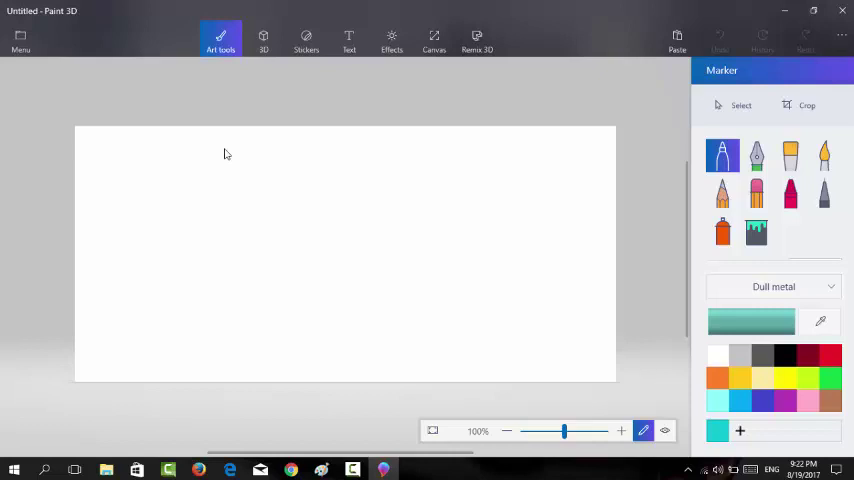
Step: Fill the white canvas with light yellow using the Fill tool
{"action": "left_click", "coordinate": [222, 40]}
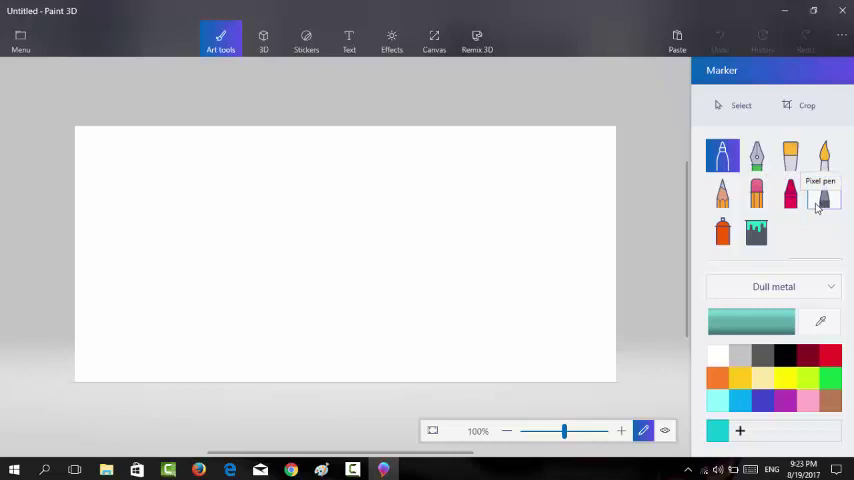
{"action": "left_click", "coordinate": [754, 238]}
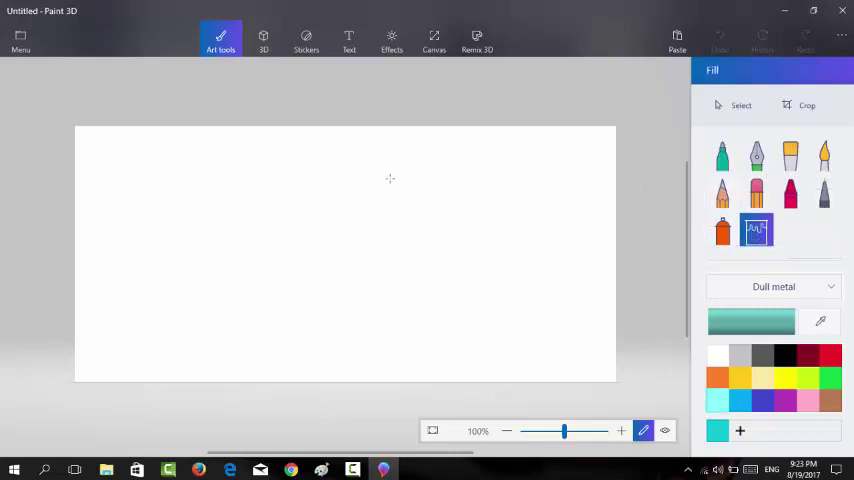
{"action": "left_click", "coordinate": [764, 378]}
{"action": "left_click", "coordinate": [184, 167]}
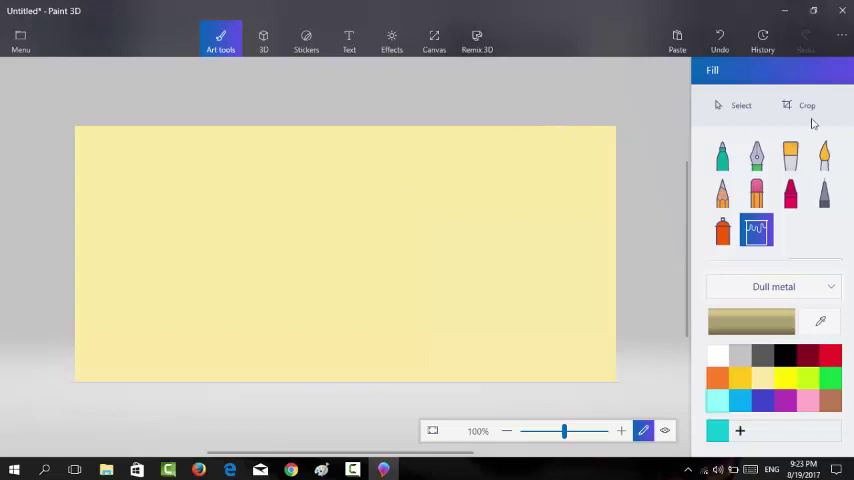
{"action": "left_click", "coordinate": [758, 163]}
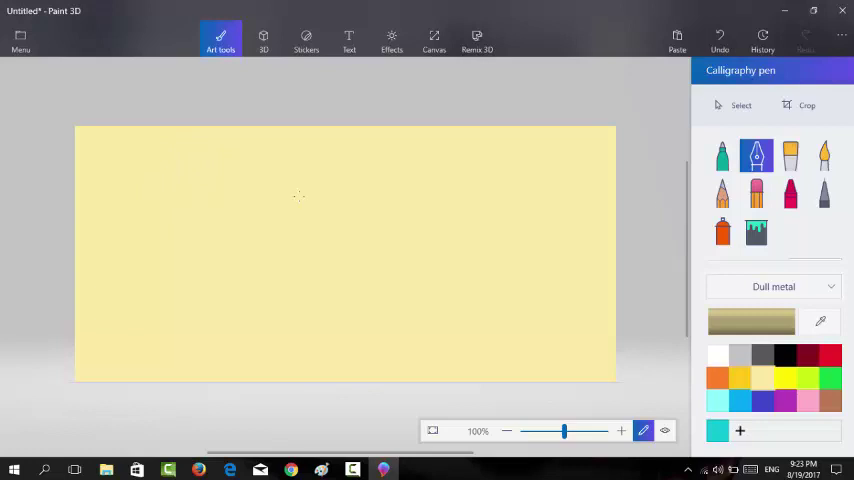
Step: Write the character 我 in black calligraphy strokes on the canvas
{"action": "left_click", "coordinate": [785, 355]}
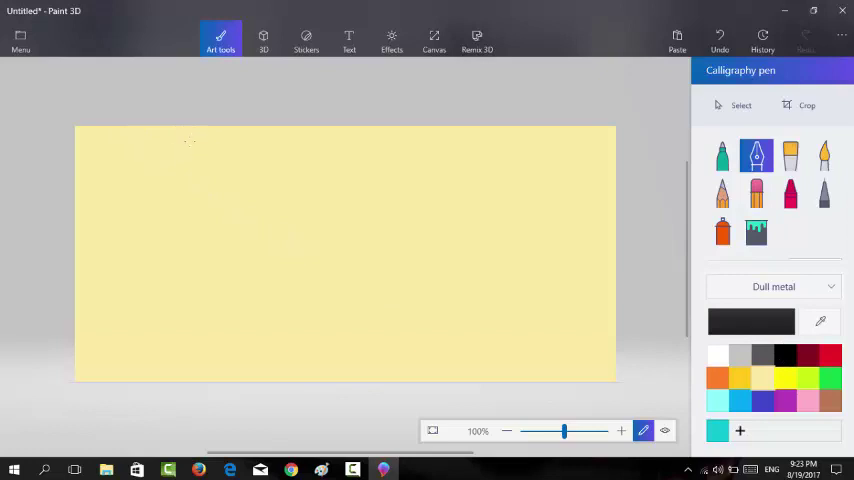
{"action": "left_click_drag", "start_coordinate": [197, 138], "coordinate": [147, 184]}
{"action": "left_click_drag", "start_coordinate": [98, 207], "coordinate": [231, 193]}
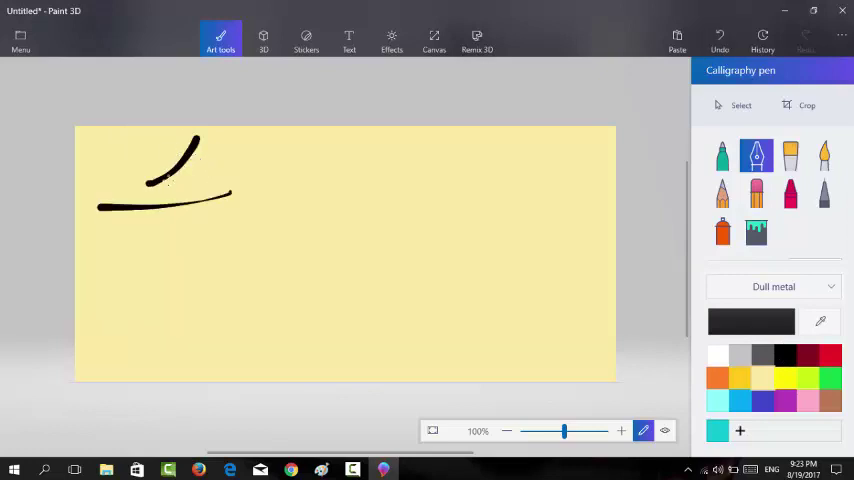
{"action": "left_click_drag", "start_coordinate": [171, 178], "coordinate": [106, 284]}
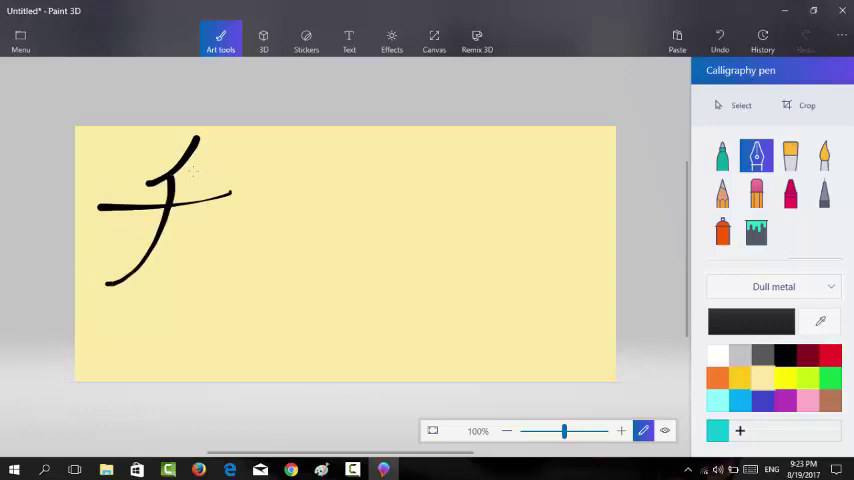
{"action": "left_click_drag", "start_coordinate": [108, 251], "coordinate": [195, 238]}
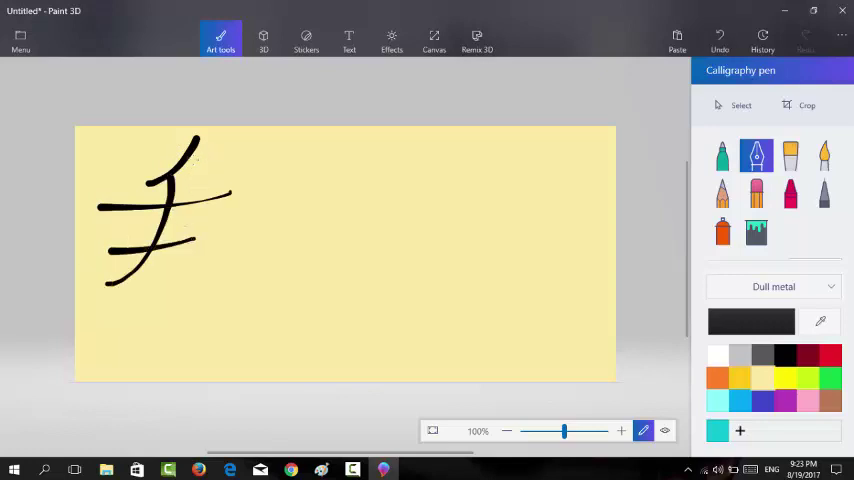
{"action": "mouse_move", "coordinate": [197, 138]}
{"action": "left_mouse_down"}
{"action": "mouse_move", "coordinate": [215, 245]}
{"action": "mouse_move", "coordinate": [300, 268]}
{"action": "left_mouse_up"}
{"action": "left_click_drag", "start_coordinate": [234, 208], "coordinate": [182, 278]}
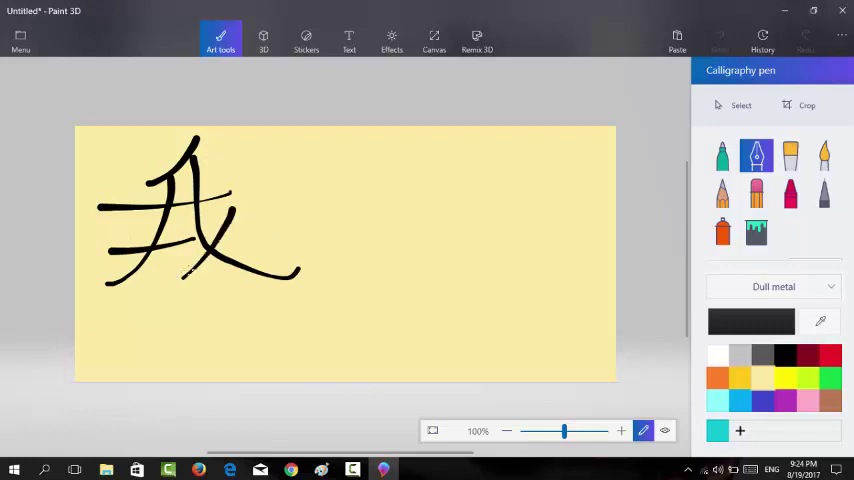
{"action": "left_click_drag", "start_coordinate": [226, 164], "coordinate": [245, 174]}
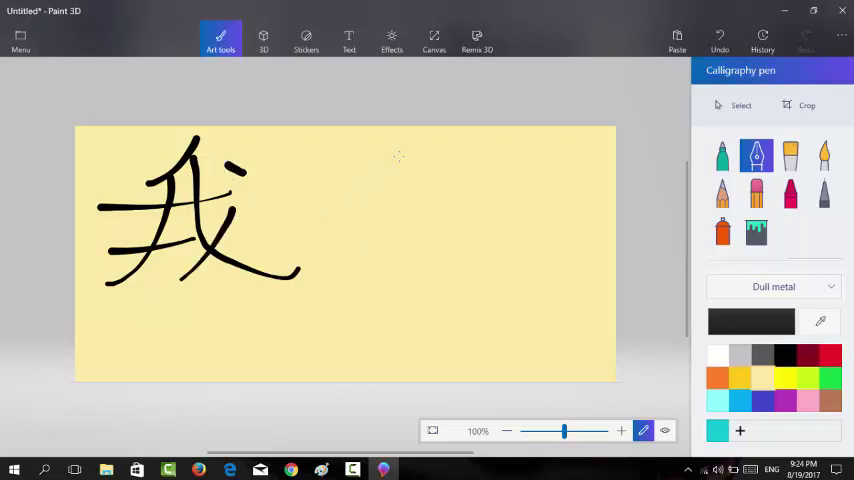
Step: Write the character 你 beside it in black calligraphy strokes
{"action": "left_click_drag", "start_coordinate": [401, 157], "coordinate": [342, 230]}
{"action": "left_click_drag", "start_coordinate": [401, 158], "coordinate": [386, 256]}
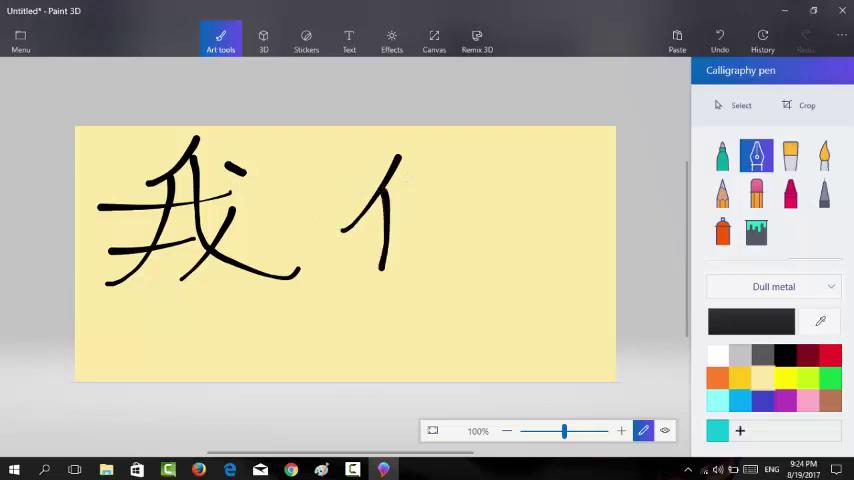
{"action": "mouse_move", "coordinate": [410, 178]}
{"action": "left_mouse_down"}
{"action": "mouse_move", "coordinate": [399, 206]}
{"action": "mouse_move", "coordinate": [440, 187]}
{"action": "mouse_move", "coordinate": [441, 220]}
{"action": "mouse_move", "coordinate": [406, 266]}
{"action": "left_mouse_up"}
{"action": "left_click_drag", "start_coordinate": [400, 226], "coordinate": [387, 240]}
{"action": "left_click_drag", "start_coordinate": [442, 228], "coordinate": [459, 244]}
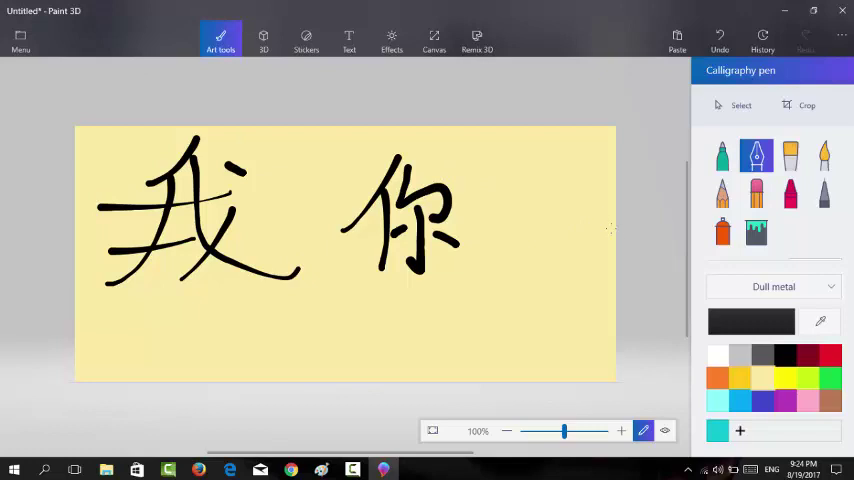
Step: Undo the calligraphy strokes until the yellow canvas is blank
{"action": "left_click", "coordinate": [720, 38]}
{"action": "left_click", "coordinate": [720, 38]}
{"action": "left_click", "coordinate": [721, 38]}
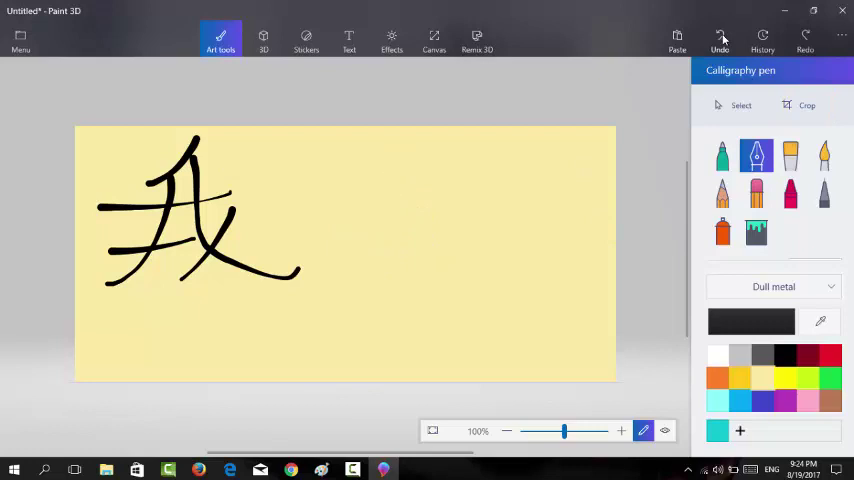
{"action": "left_click", "coordinate": [722, 38]}
{"action": "left_click", "coordinate": [722, 38]}
{"action": "left_click", "coordinate": [722, 38]}
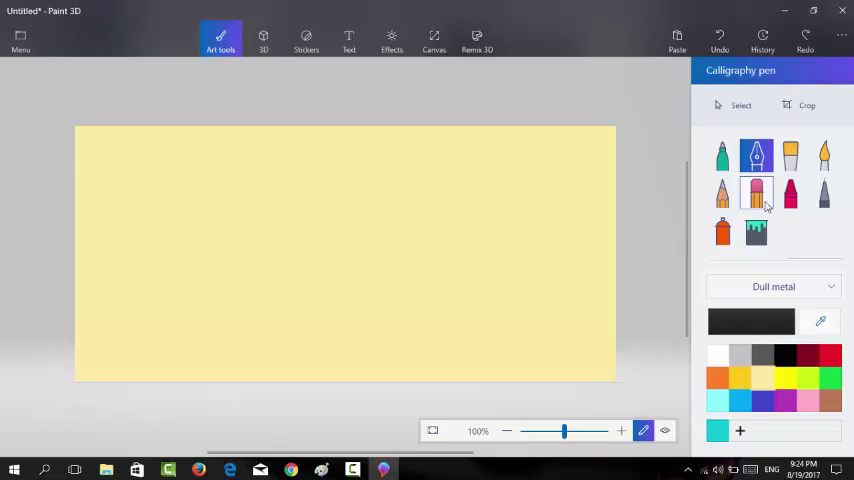
Step: Fill the whole canvas with aqua using the Fill tool
{"action": "left_click", "coordinate": [757, 232]}
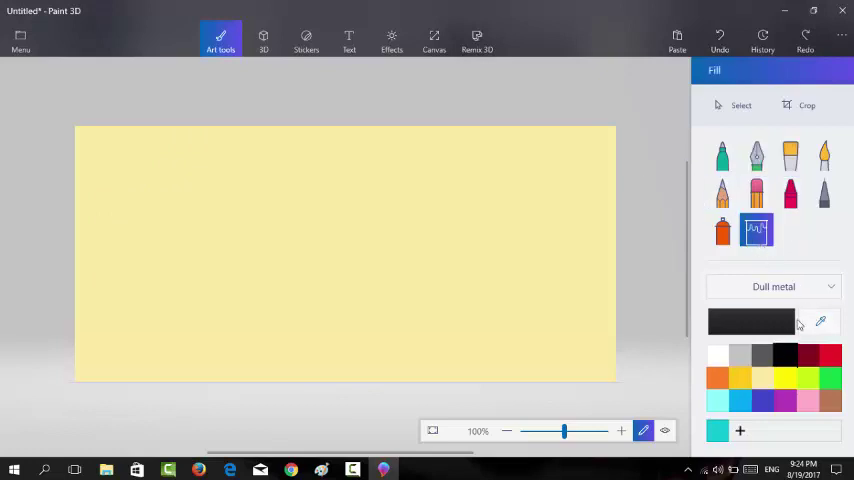
{"action": "left_click", "coordinate": [716, 402]}
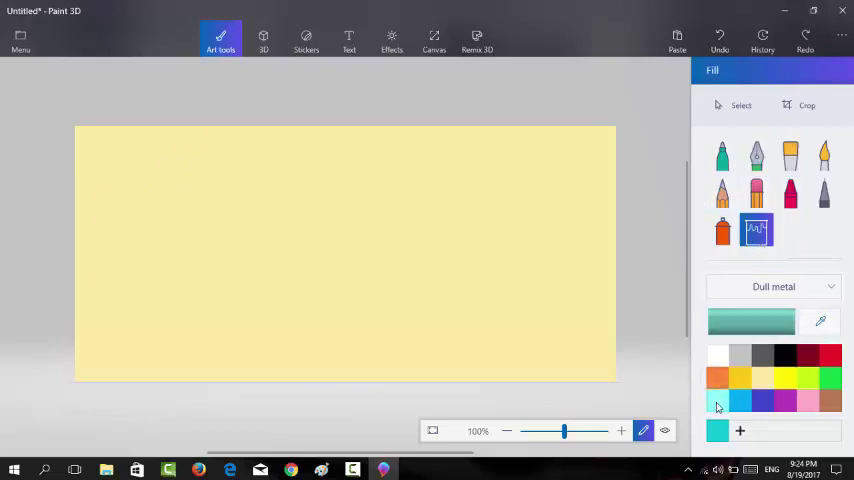
{"action": "left_click", "coordinate": [292, 193]}
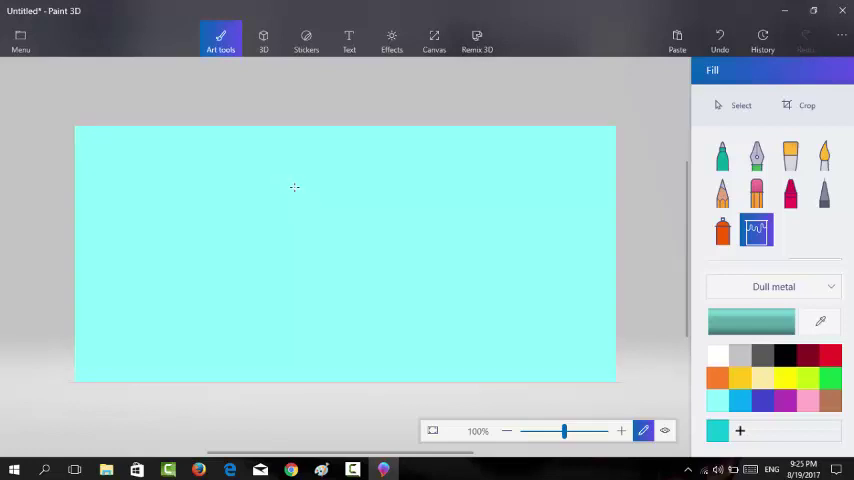
{"action": "left_click", "coordinate": [264, 48]}
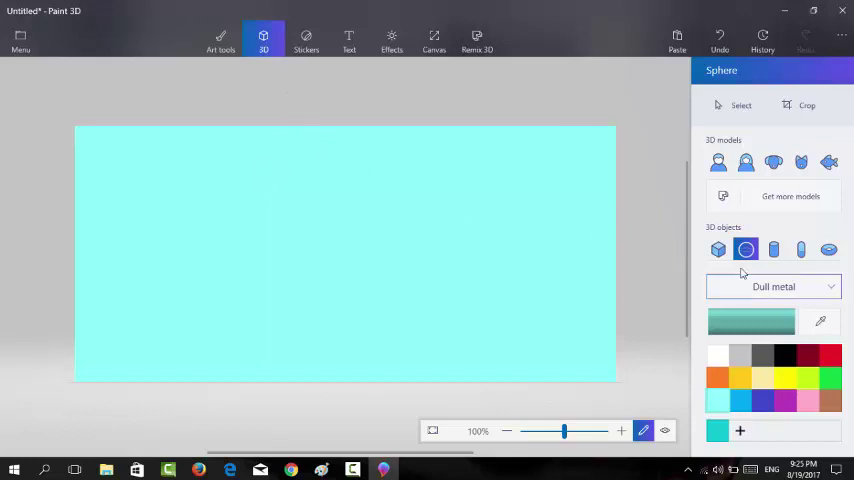
Step: Draw a yellow 3D capsule left of the canvas centre and select it
{"action": "left_click", "coordinate": [800, 251]}
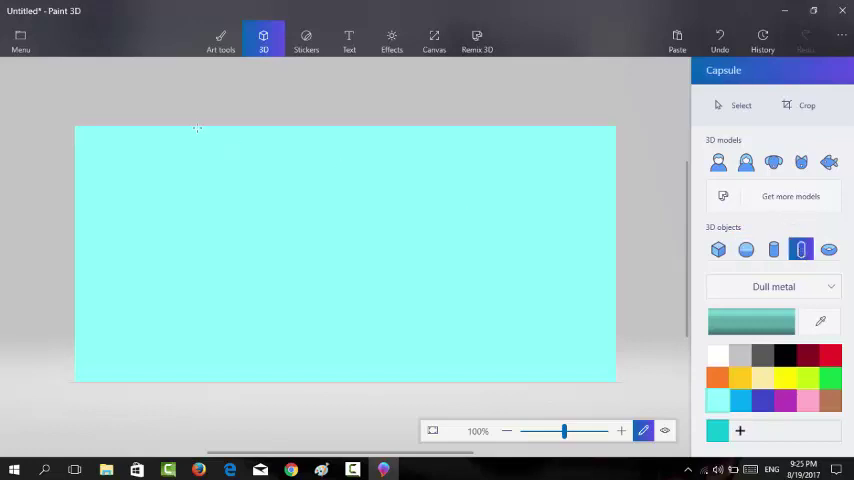
{"action": "left_click", "coordinate": [787, 382]}
{"action": "mouse_move", "coordinate": [250, 160]}
{"action": "left_mouse_down"}
{"action": "mouse_move", "coordinate": [313, 271]}
{"action": "mouse_move", "coordinate": [311, 296]}
{"action": "mouse_move", "coordinate": [326, 294]}
{"action": "left_mouse_up"}
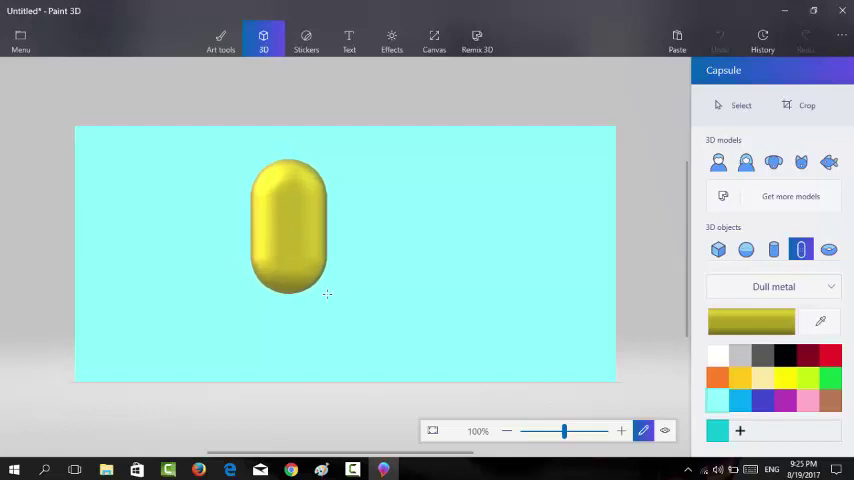
{"action": "left_click", "coordinate": [299, 278]}
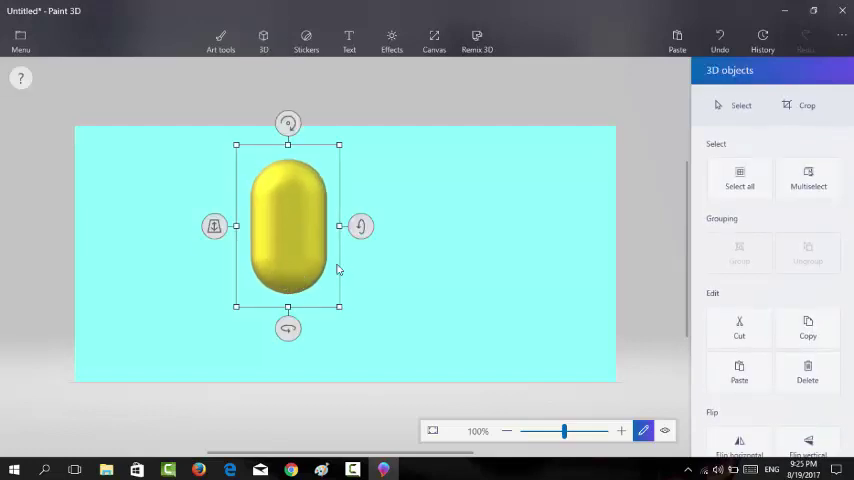
{"action": "left_click", "coordinate": [262, 45]}
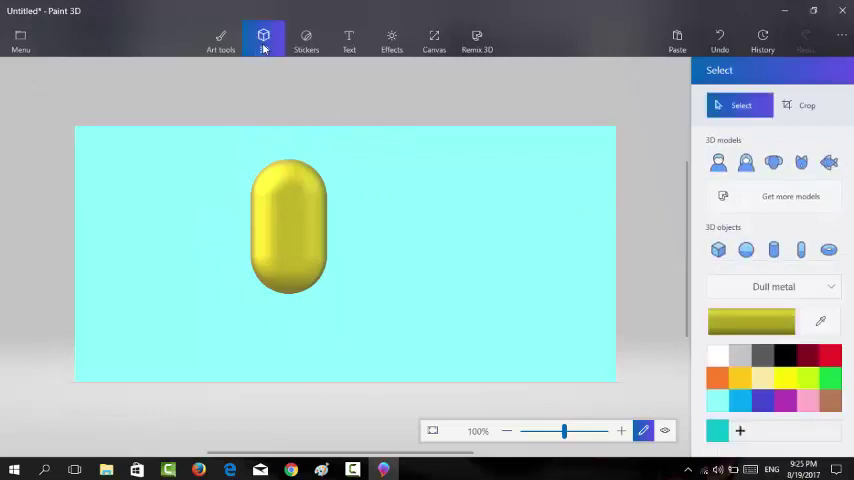
{"action": "left_click", "coordinate": [803, 252]}
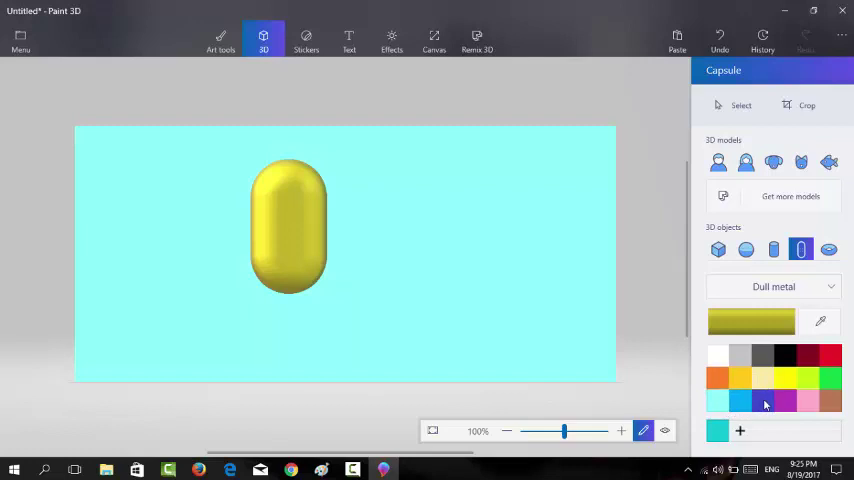
{"action": "left_click", "coordinate": [760, 402]}
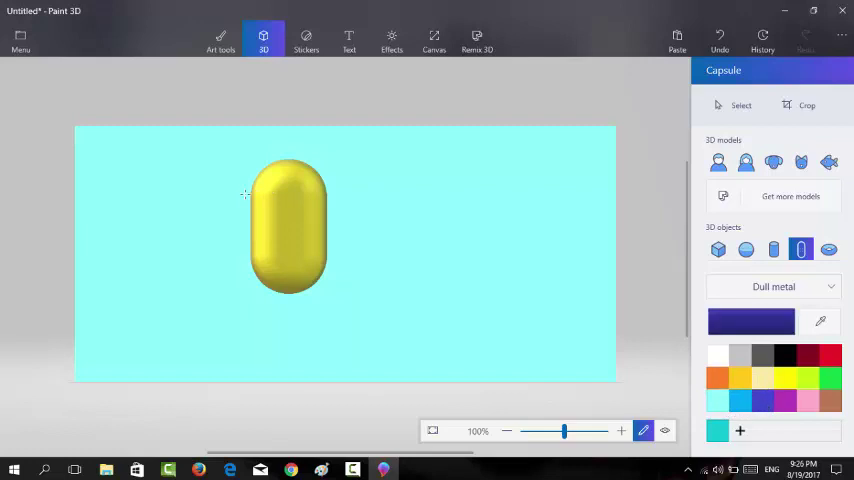
{"action": "left_click_drag", "start_coordinate": [240, 193], "coordinate": [253, 240]}
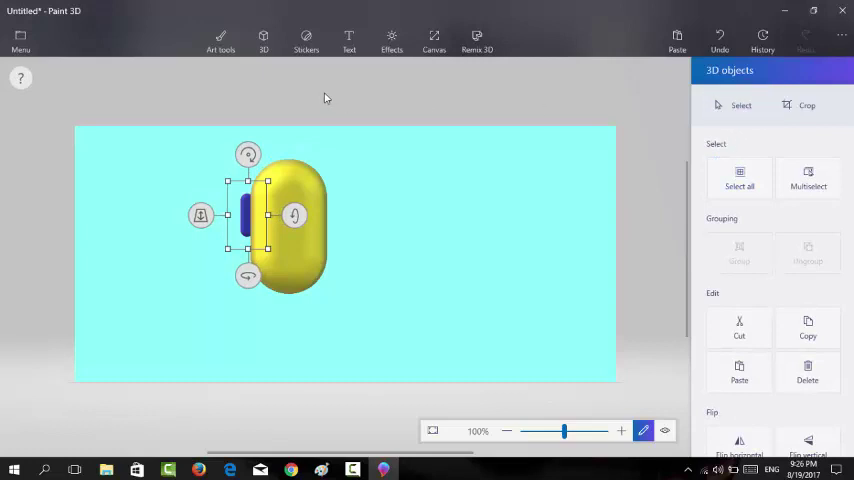
{"action": "left_click", "coordinate": [263, 42]}
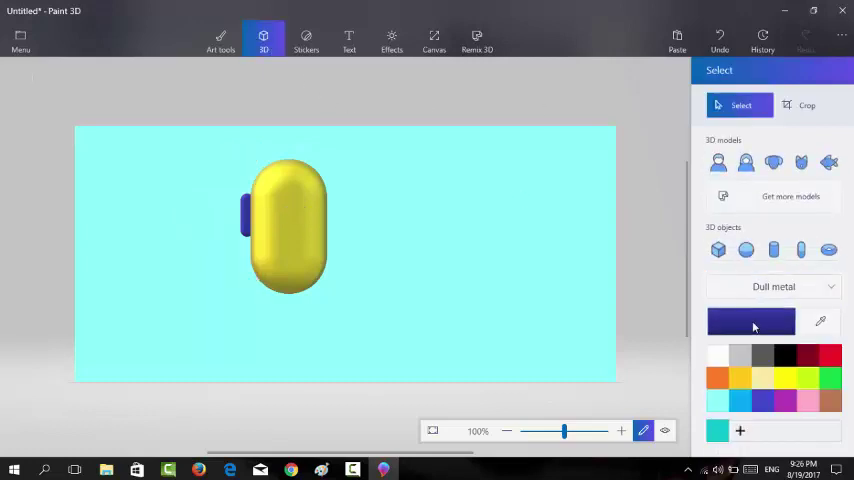
{"action": "left_click", "coordinate": [754, 327]}
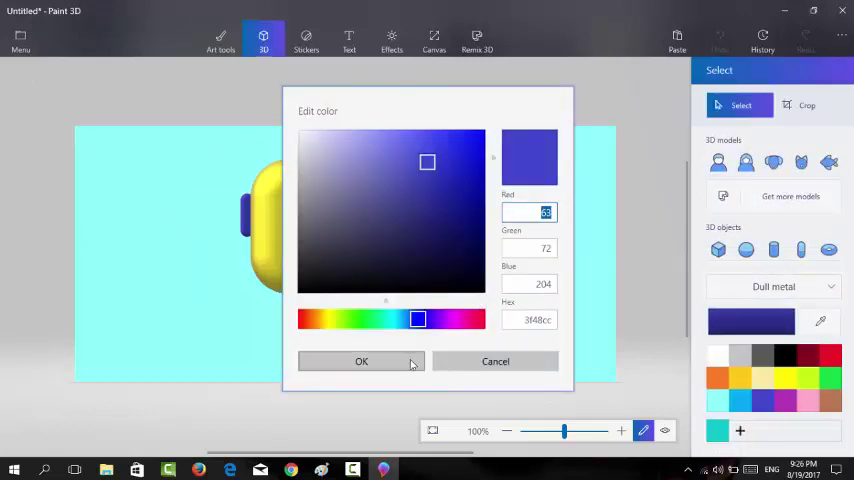
{"action": "left_click", "coordinate": [495, 361]}
{"action": "left_click", "coordinate": [247, 215]}
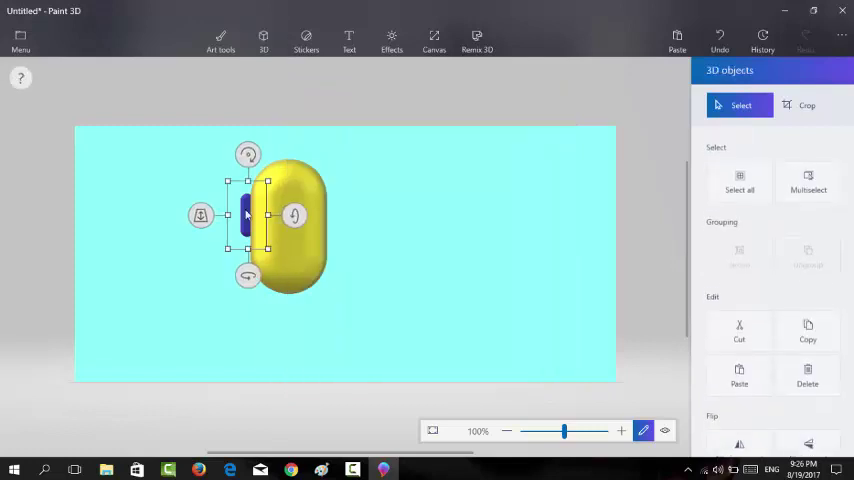
{"action": "scroll", "coordinate": [768, 330], "scroll_direction": "down", "scroll_amount": 1}
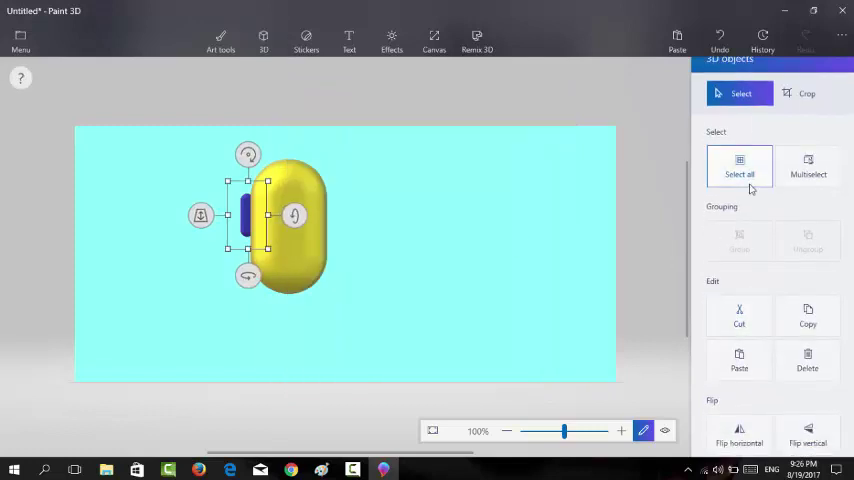
{"action": "scroll", "coordinate": [696, 108], "scroll_direction": "up", "scroll_amount": 1}
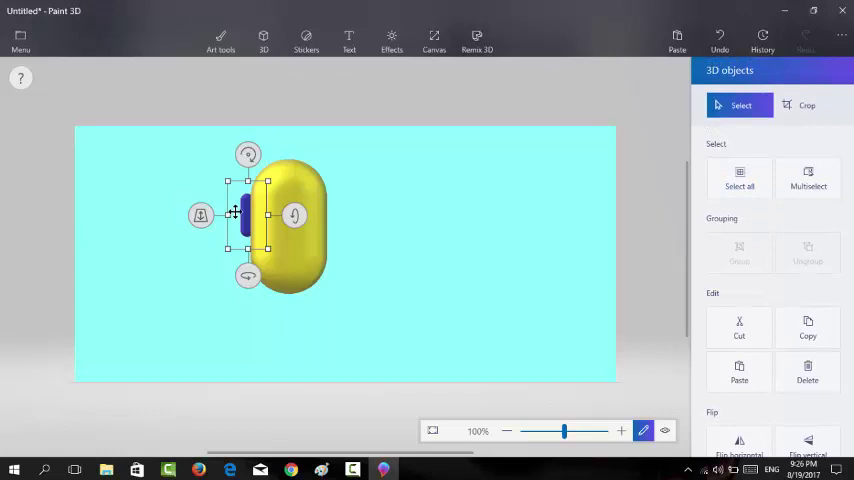
{"action": "key", "text": "Delete"}
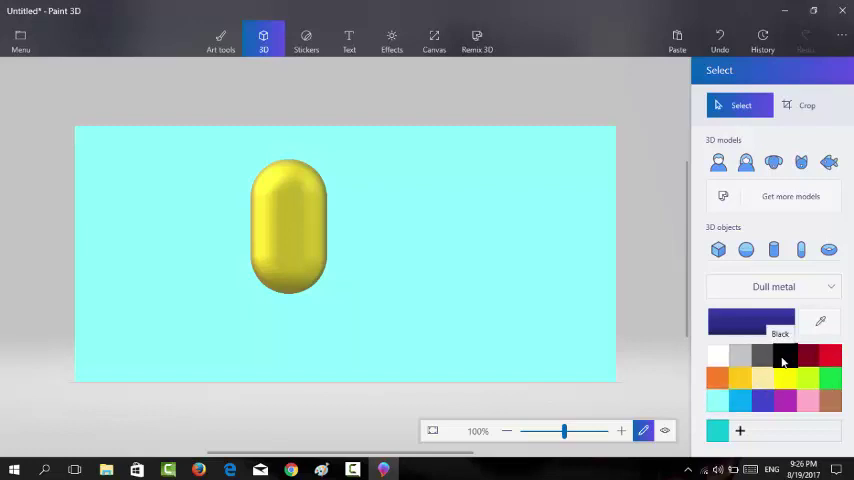
Step: Draw a small black capsule against the yellow body's left edge
{"action": "left_click", "coordinate": [784, 358]}
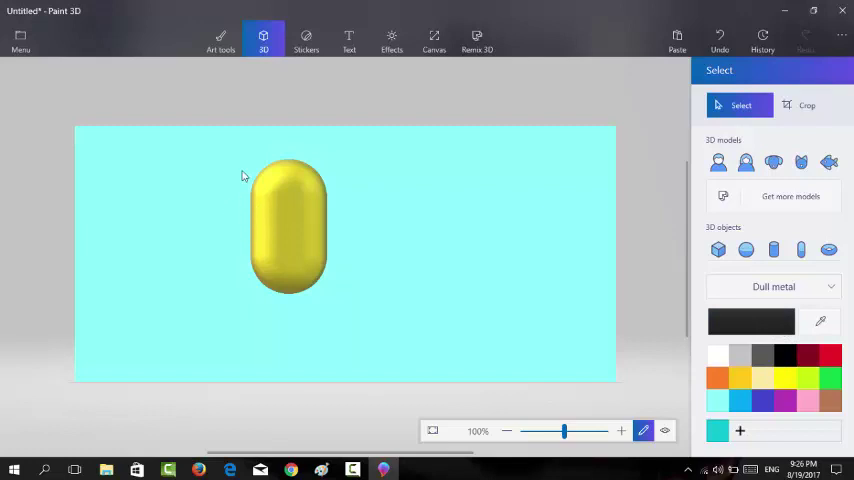
{"action": "left_click", "coordinate": [801, 250]}
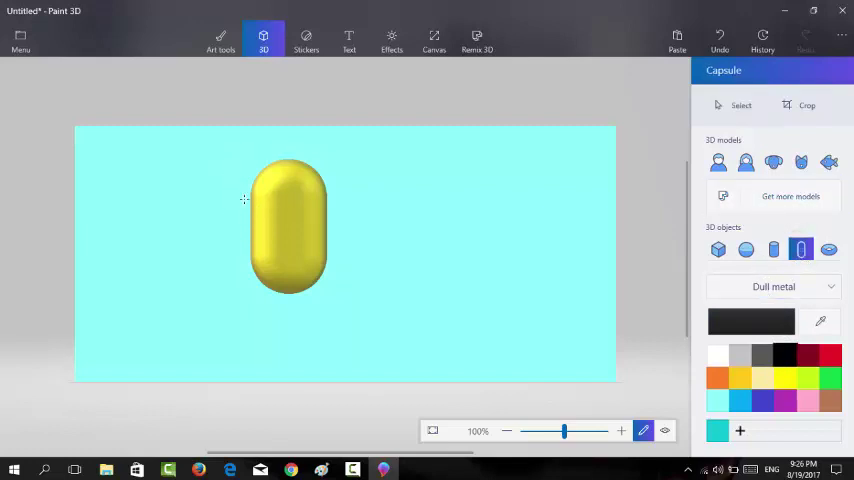
{"action": "left_click_drag", "start_coordinate": [242, 198], "coordinate": [255, 240]}
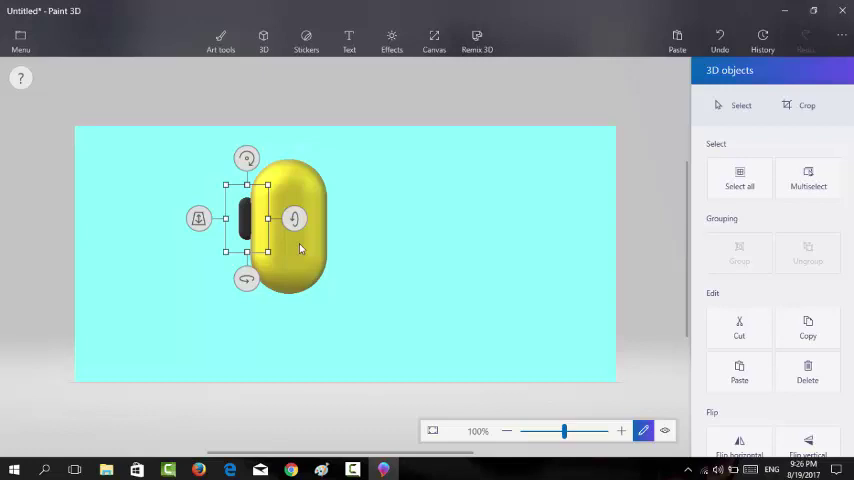
Step: Duplicate the dark capsule with Ctrl+C/Ctrl+V and position the copy against the body's right side
{"action": "key", "text": "ctrl"}
{"action": "key", "text": "ctrl"}
{"action": "key", "text": "ctrl"}
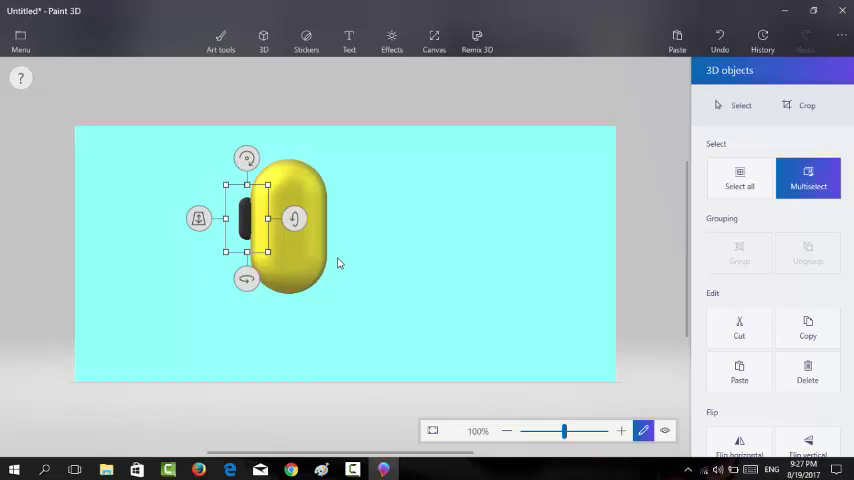
{"action": "key", "text": "ctrl+v"}
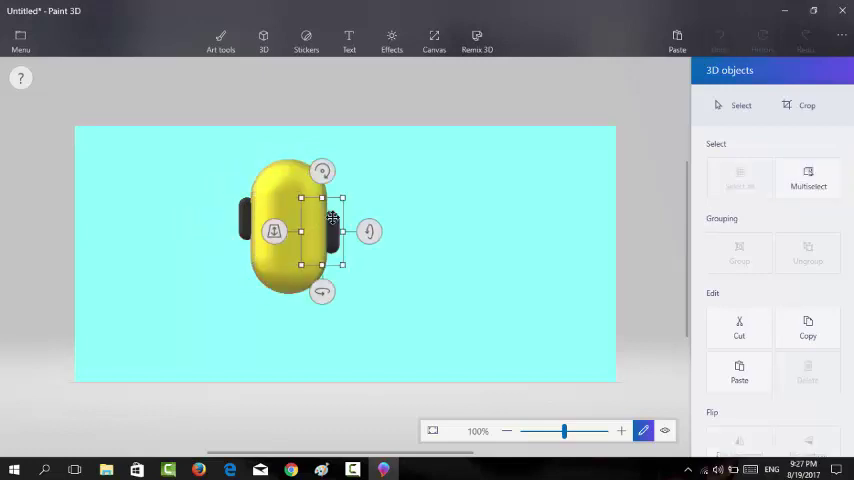
{"action": "left_click_drag", "start_coordinate": [343, 219], "coordinate": [320, 203]}
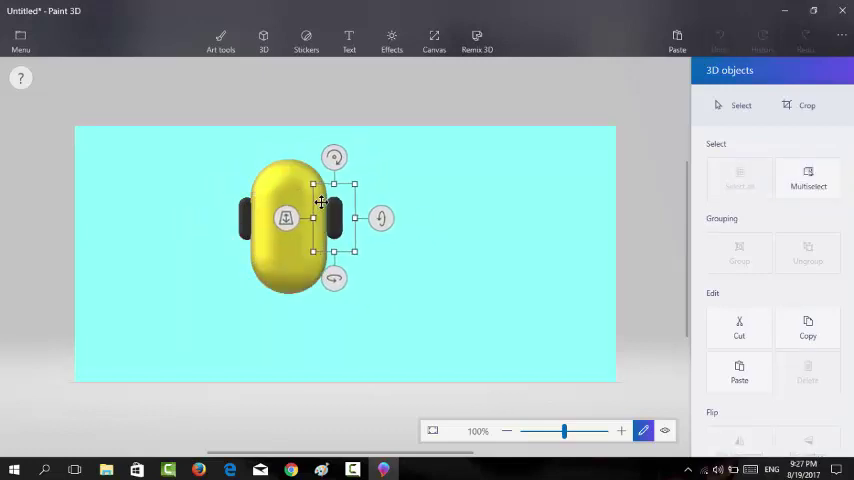
{"action": "left_click_drag", "start_coordinate": [320, 203], "coordinate": [317, 202]}
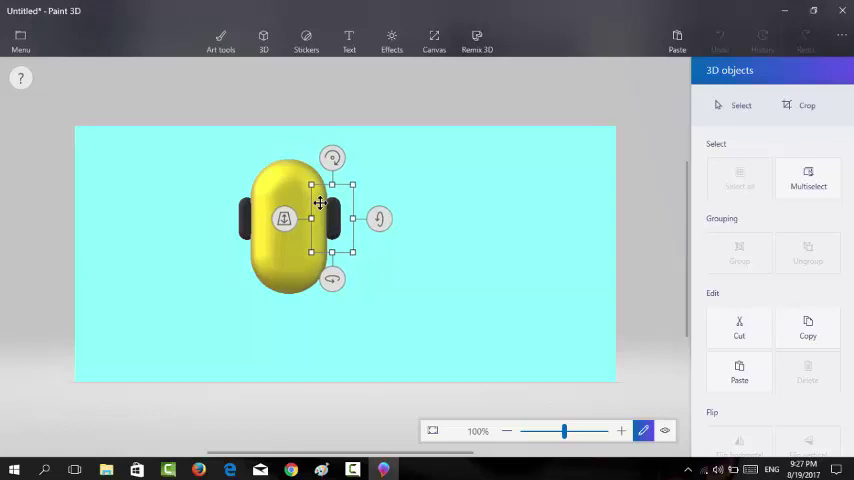
{"action": "left_click_drag", "start_coordinate": [317, 202], "coordinate": [318, 204]}
{"action": "left_click", "coordinate": [442, 208]}
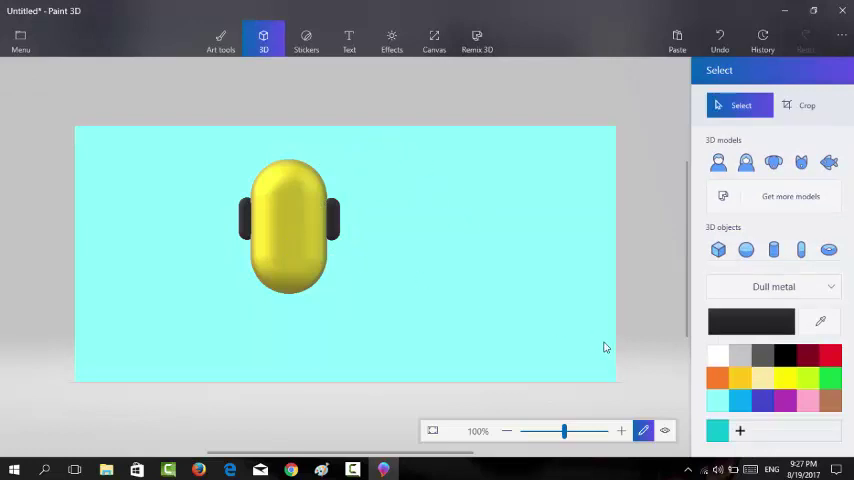
Step: Draw a small blue capsule leg beneath the yellow body and position it
{"action": "left_click", "coordinate": [746, 402]}
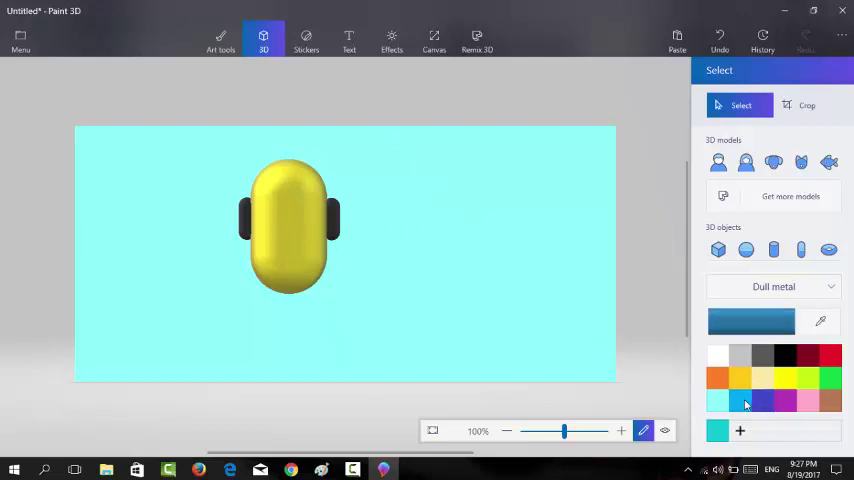
{"action": "left_click", "coordinate": [801, 249]}
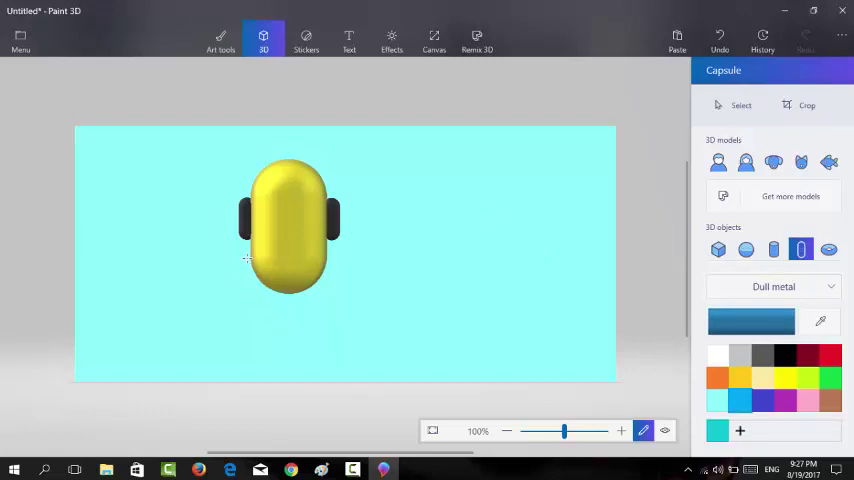
{"action": "left_click_drag", "start_coordinate": [246, 258], "coordinate": [267, 316]}
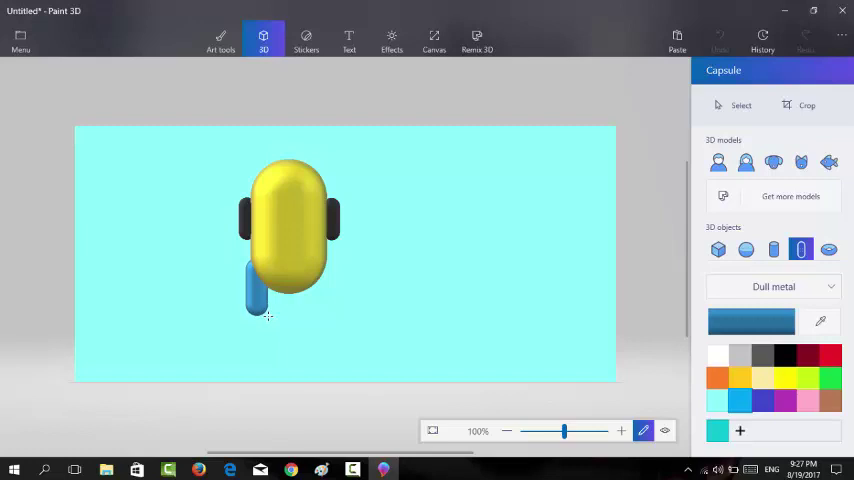
{"action": "left_click", "coordinate": [258, 296]}
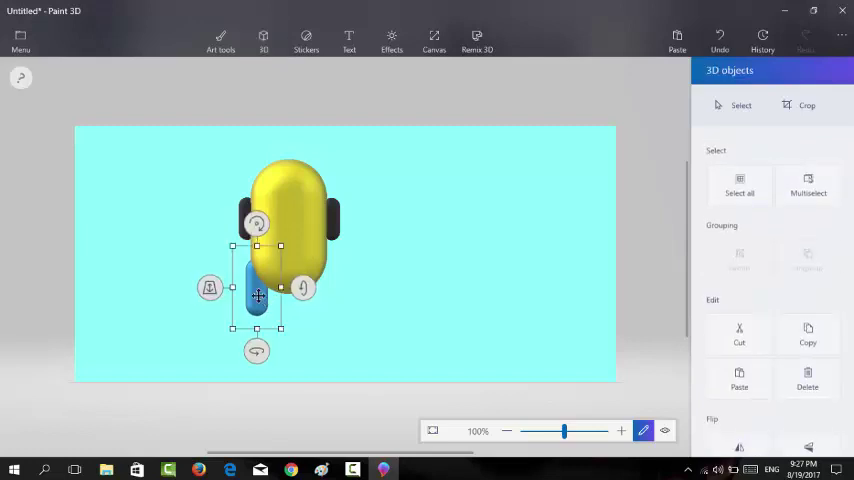
{"action": "left_click_drag", "start_coordinate": [258, 296], "coordinate": [247, 273]}
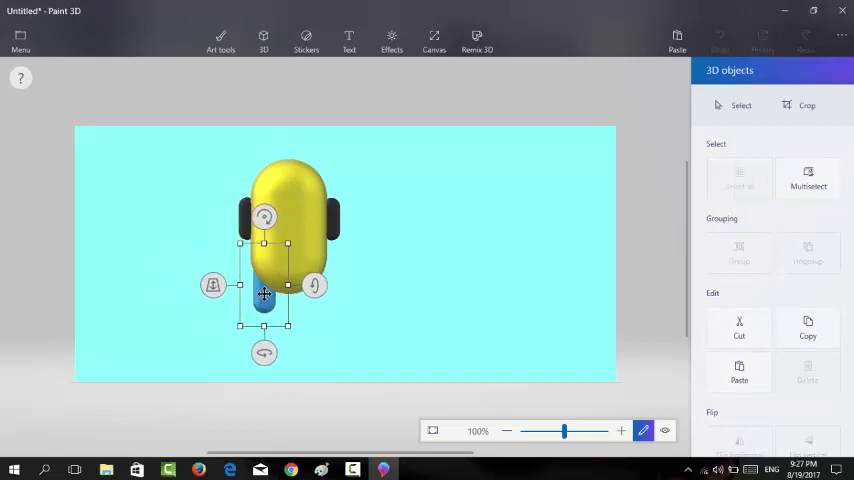
{"action": "left_click_drag", "start_coordinate": [247, 273], "coordinate": [260, 294]}
Step: Duplicate the blue leg to the right and nudge the copy slightly upward
{"action": "key", "text": "ctrl"}
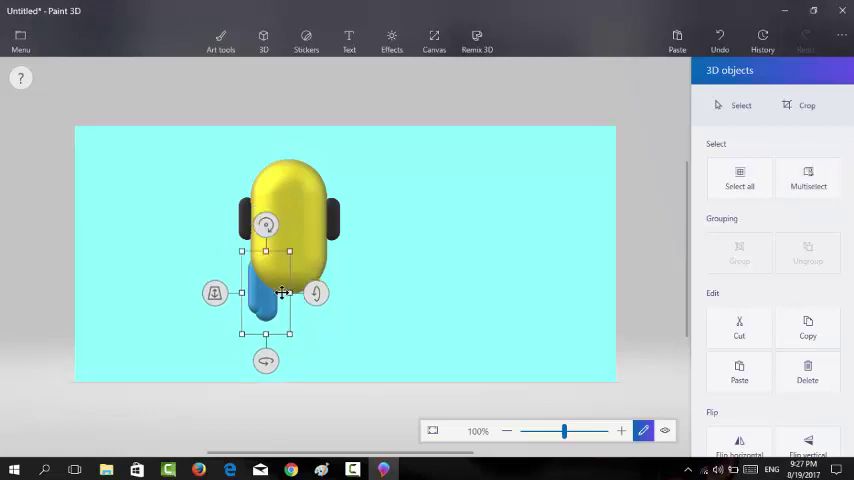
{"action": "mouse_move", "coordinate": [280, 297]}
{"action": "left_mouse_down", "text": "ctrl"}
{"action": "mouse_move", "coordinate": [368, 297]}
{"action": "mouse_move", "coordinate": [321, 294]}
{"action": "left_mouse_up", "text": "ctrl"}
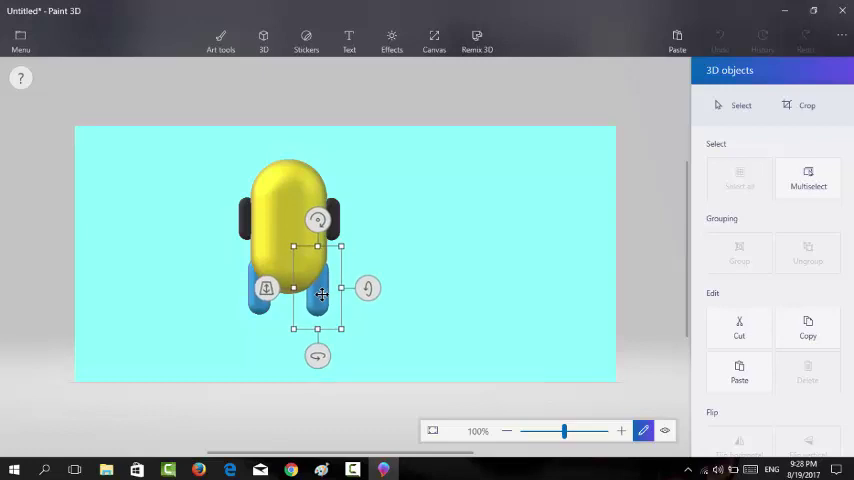
{"action": "left_click_drag", "start_coordinate": [321, 293], "coordinate": [321, 294]}
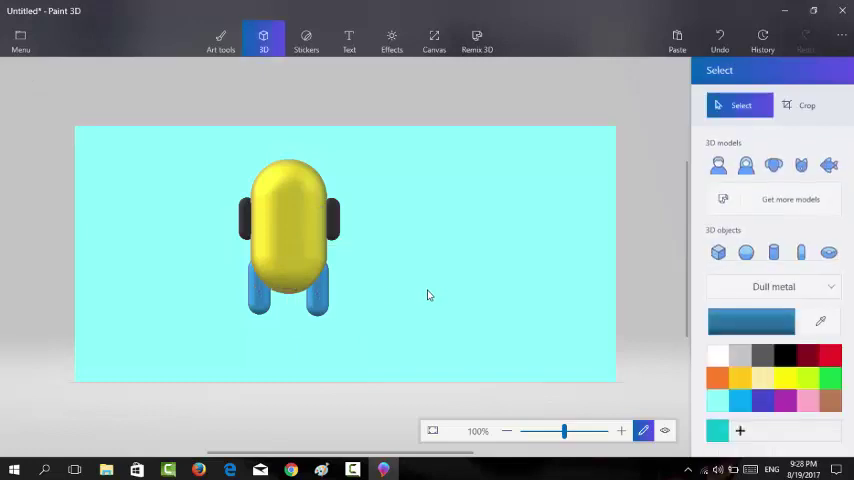
{"action": "left_click", "coordinate": [320, 287]}
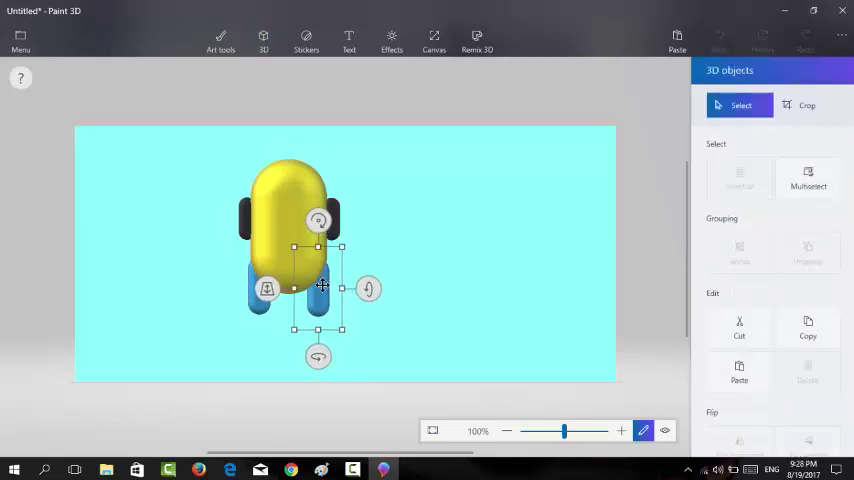
{"action": "left_click_drag", "start_coordinate": [322, 285], "coordinate": [322, 283]}
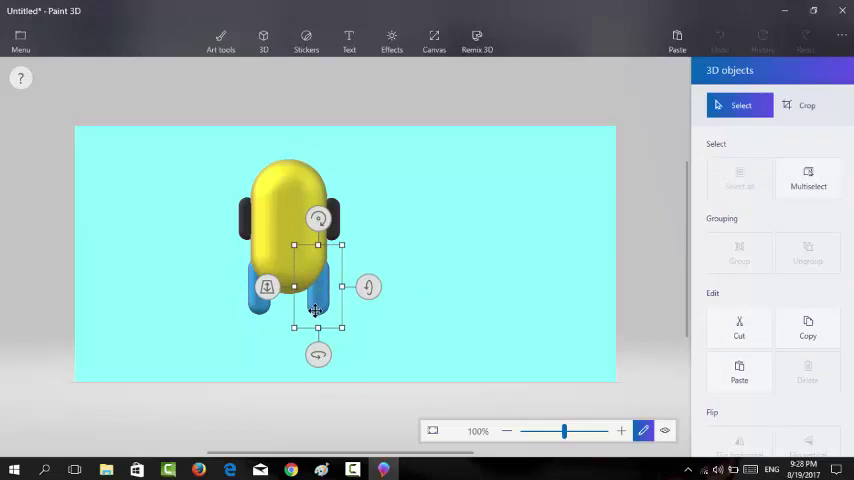
{"action": "left_click", "coordinate": [430, 331]}
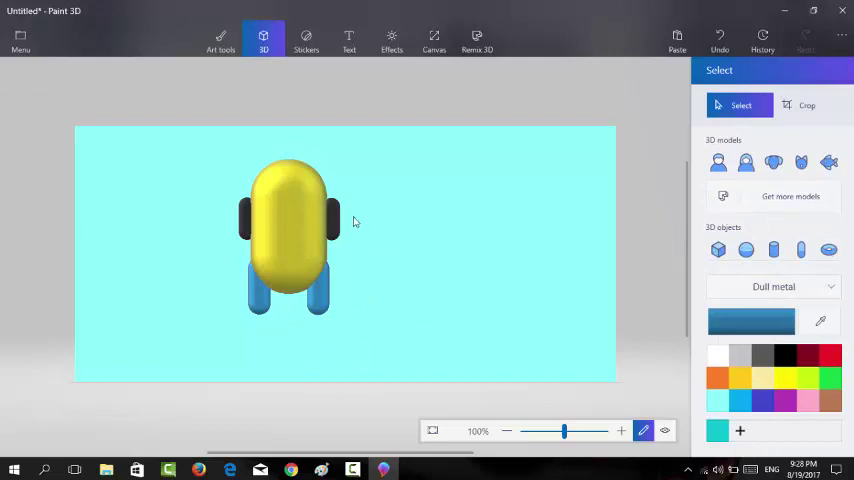
Step: Rotate the right black arm a little so it fits against the yellow body
{"action": "left_click_drag", "start_coordinate": [340, 212], "coordinate": [374, 250]}
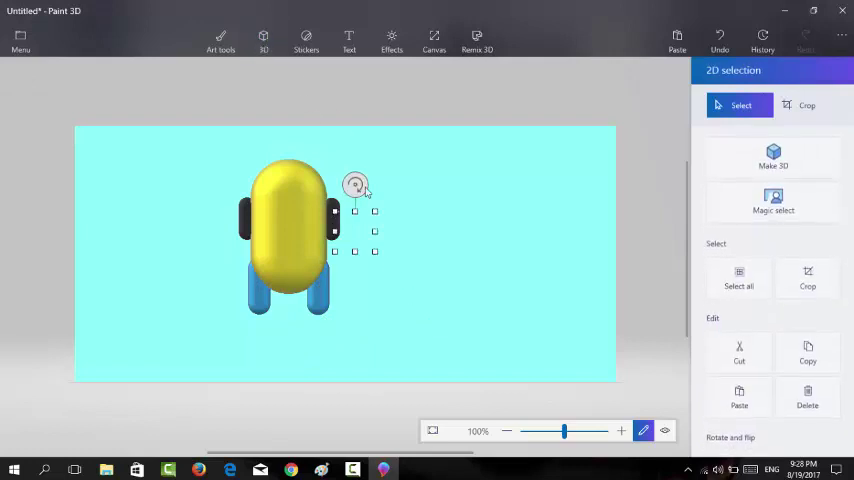
{"action": "left_click", "coordinate": [263, 45]}
{"action": "left_click", "coordinate": [332, 224]}
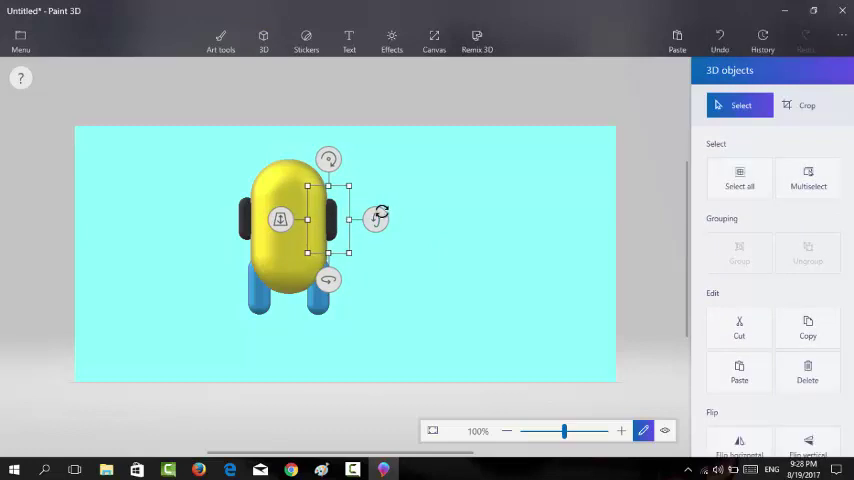
{"action": "left_click_drag", "start_coordinate": [375, 219], "coordinate": [477, 184]}
{"action": "left_click", "coordinate": [470, 182]}
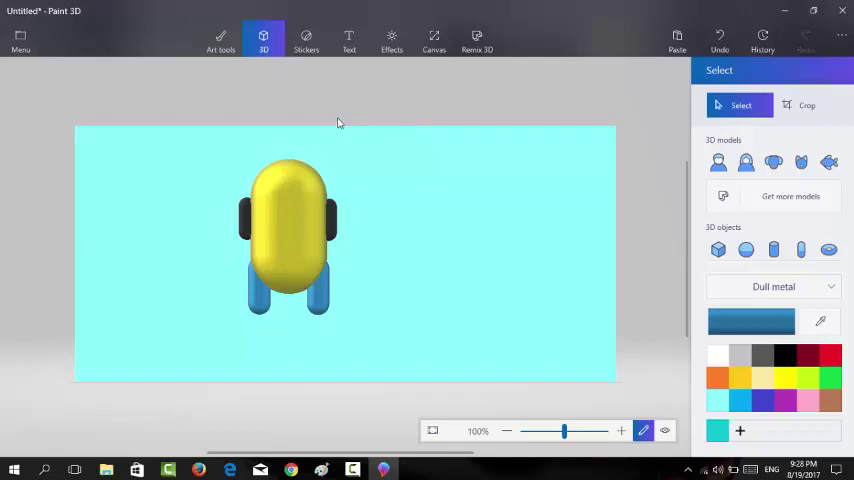
Step: Stamp the glasses sticker onto the upper yellow body as the minion's eyes
{"action": "left_click", "coordinate": [306, 42]}
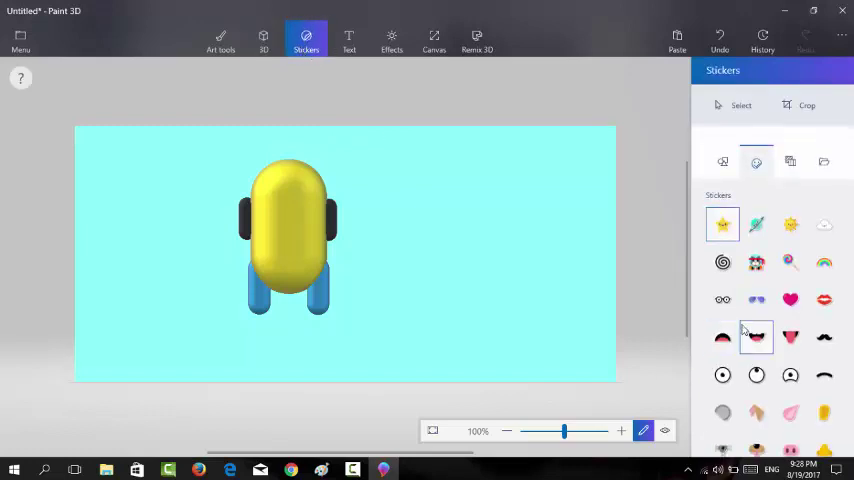
{"action": "scroll", "coordinate": [745, 310], "scroll_direction": "down", "scroll_amount": 2}
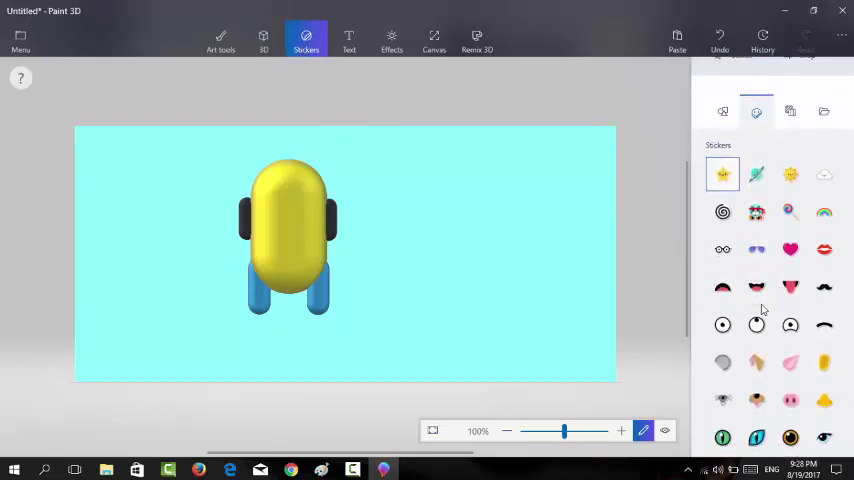
{"action": "left_click", "coordinate": [724, 252]}
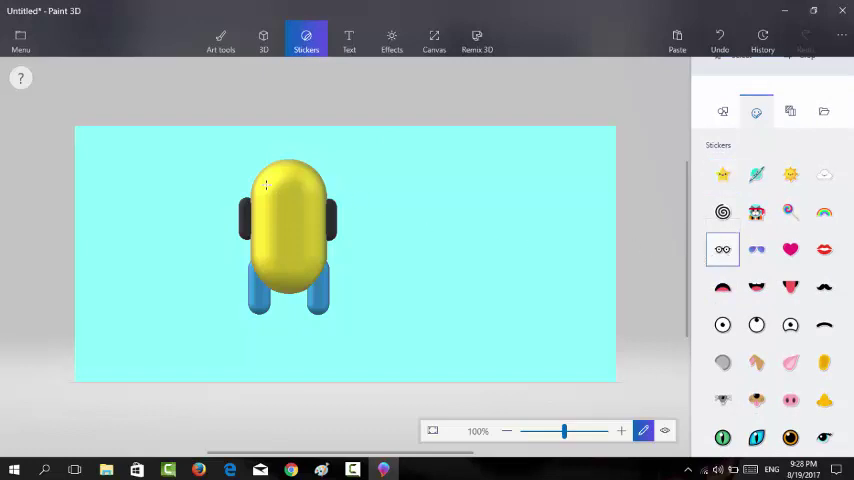
{"action": "left_click_drag", "start_coordinate": [267, 182], "coordinate": [317, 230]}
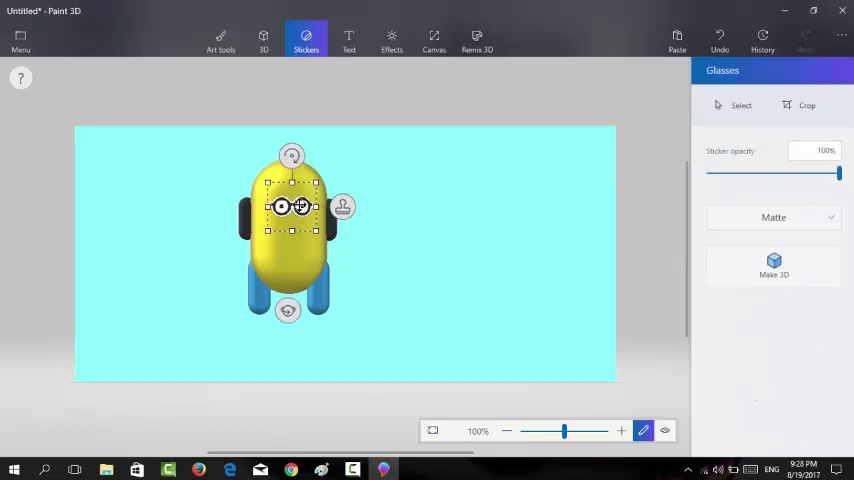
{"action": "left_click_drag", "start_coordinate": [292, 206], "coordinate": [289, 196]}
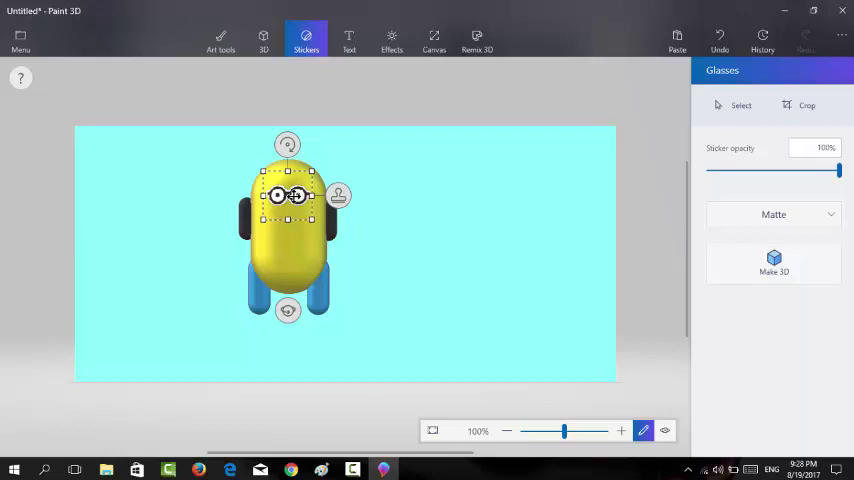
{"action": "left_click", "coordinate": [447, 200]}
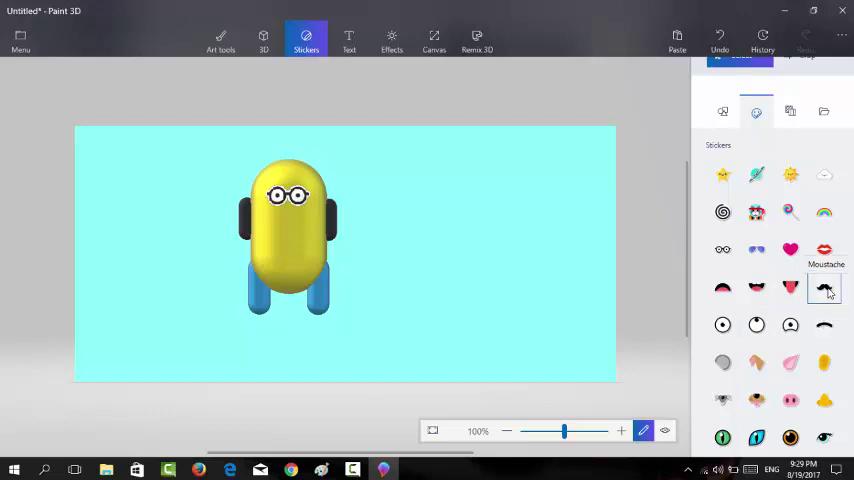
Step: Stamp the black Moustache sticker on the face just under the glasses
{"action": "left_click", "coordinate": [824, 287]}
{"action": "mouse_move", "coordinate": [271, 221]}
{"action": "left_mouse_down"}
{"action": "mouse_move", "coordinate": [307, 257]}
{"action": "mouse_move", "coordinate": [289, 218]}
{"action": "left_mouse_up"}
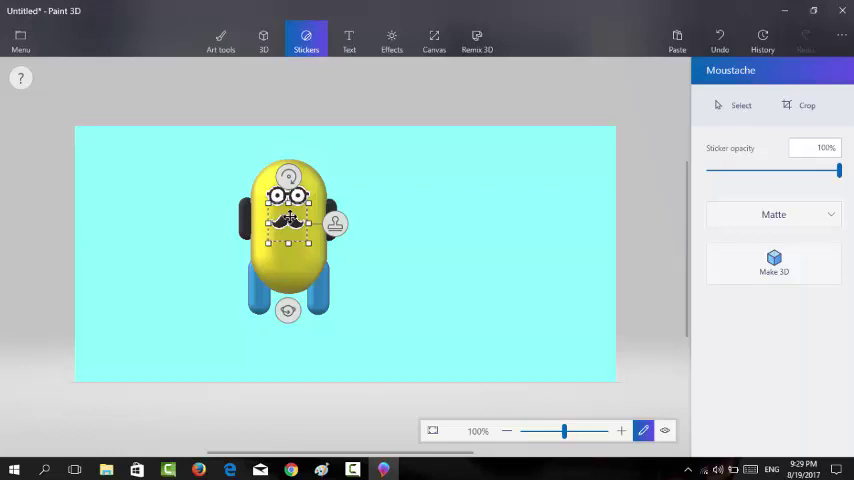
{"action": "left_click_drag", "start_coordinate": [289, 218], "coordinate": [289, 215]}
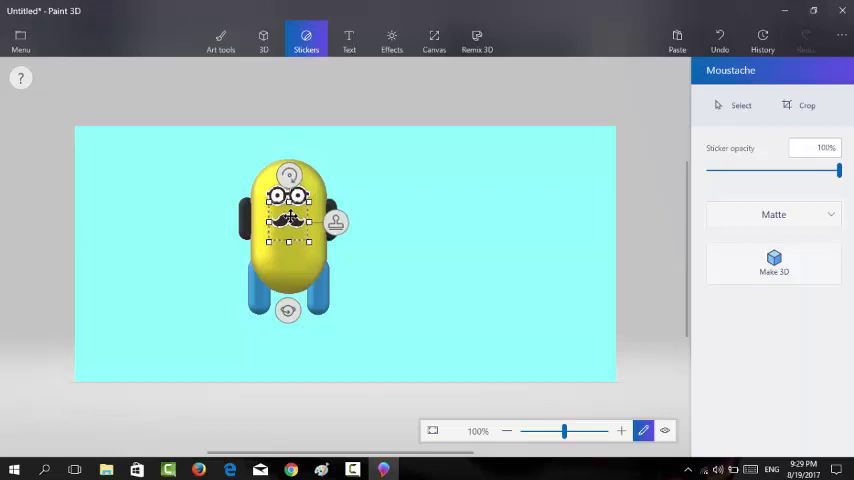
{"action": "left_click", "coordinate": [466, 214]}
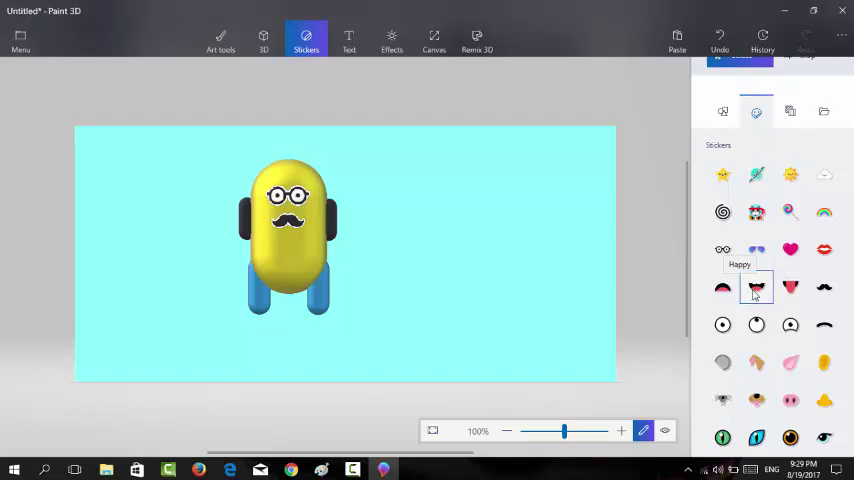
Step: Stamp the Happy open-mouth sticker beneath the moustache
{"action": "left_click", "coordinate": [755, 290]}
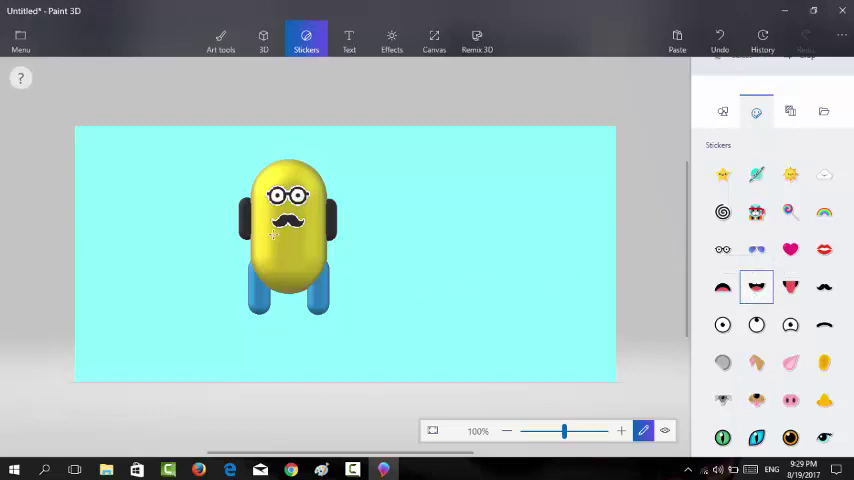
{"action": "left_click_drag", "start_coordinate": [273, 223], "coordinate": [314, 265]}
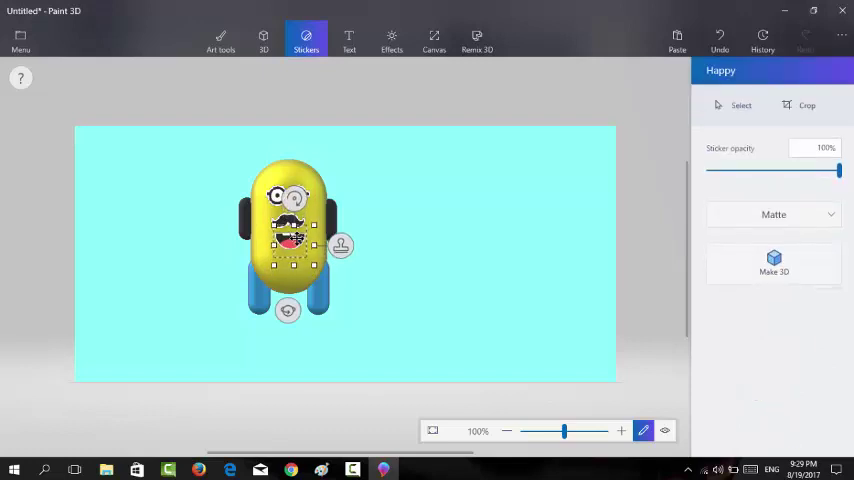
{"action": "left_click_drag", "start_coordinate": [297, 237], "coordinate": [290, 220]}
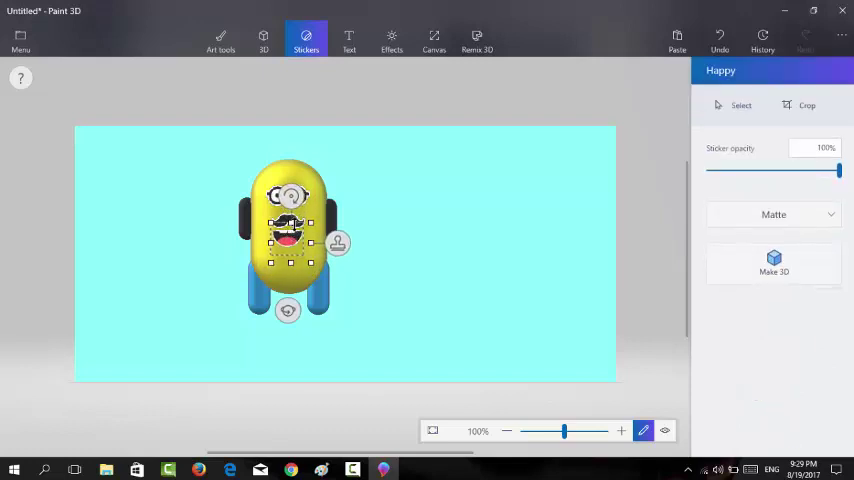
{"action": "key", "text": "Return"}
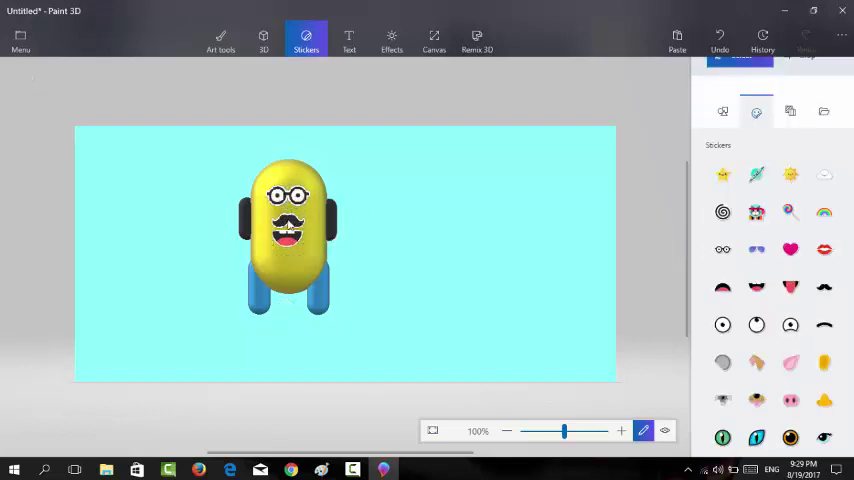
Step: Shift the whole minion slightly to the left
{"action": "left_click", "coordinate": [288, 225]}
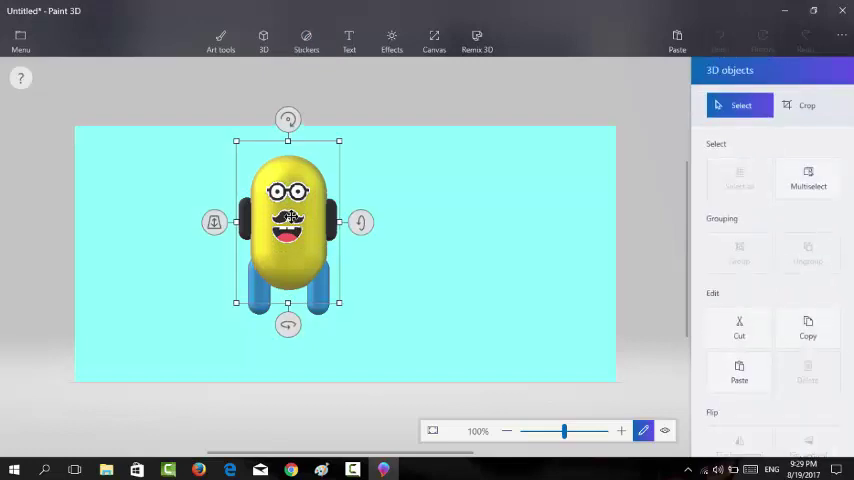
{"action": "left_click_drag", "start_coordinate": [290, 218], "coordinate": [289, 218]}
{"action": "left_click", "coordinate": [429, 254]}
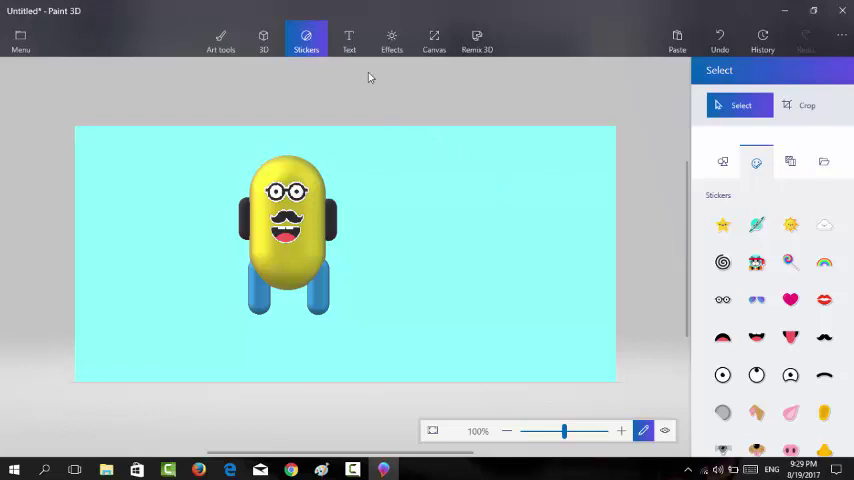
Step: Start a 'Minion' text box right of the figure and switch it to 3D text
{"action": "left_click", "coordinate": [350, 40]}
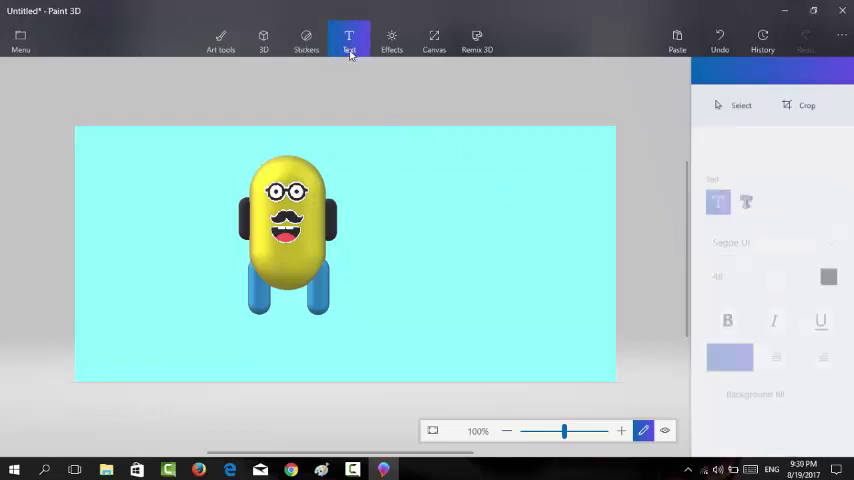
{"action": "left_click", "coordinate": [372, 179]}
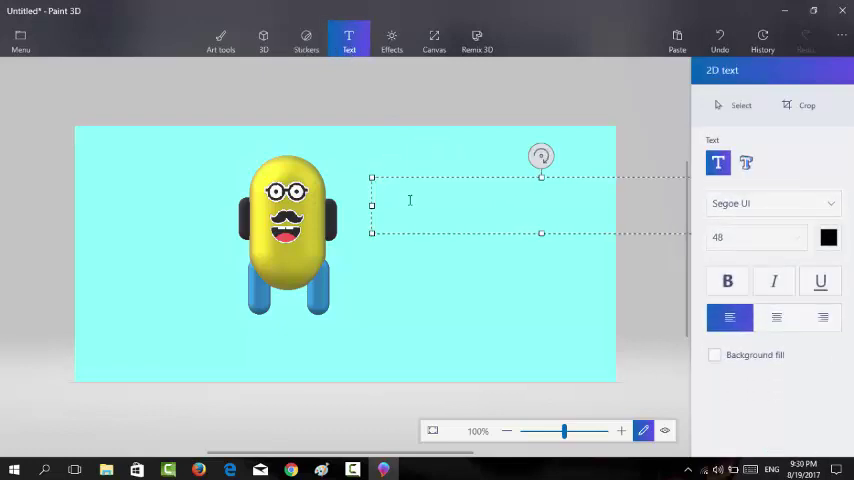
{"action": "type", "text": "Min"}
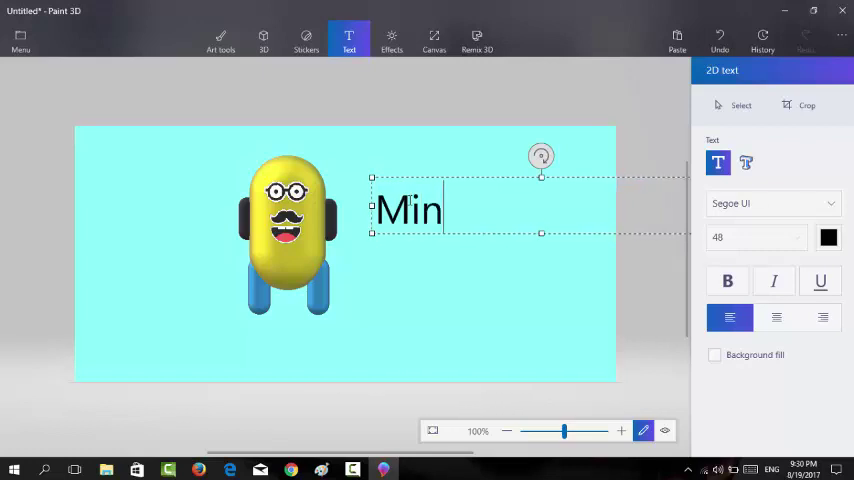
{"action": "type", "text": "ion"}
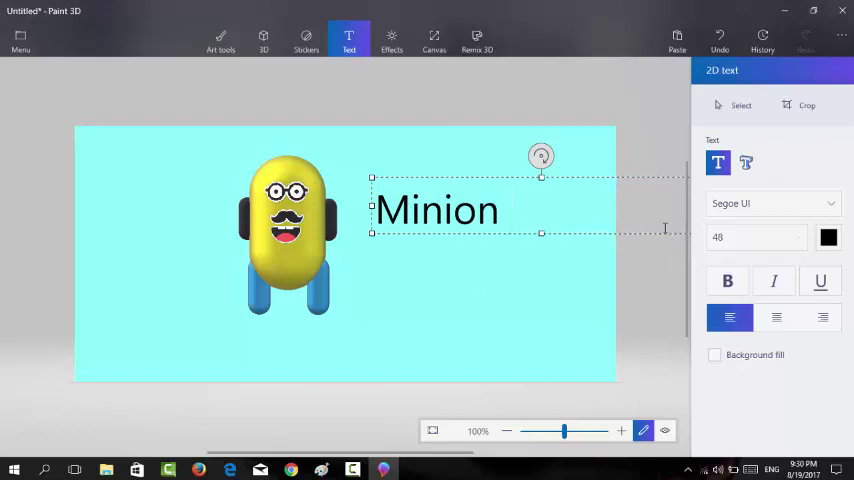
{"action": "double_click", "coordinate": [542, 213]}
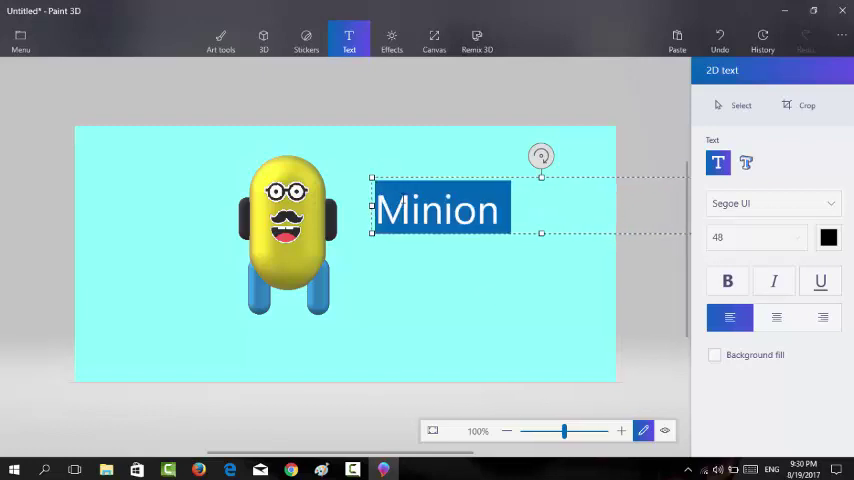
{"action": "left_click", "coordinate": [746, 165]}
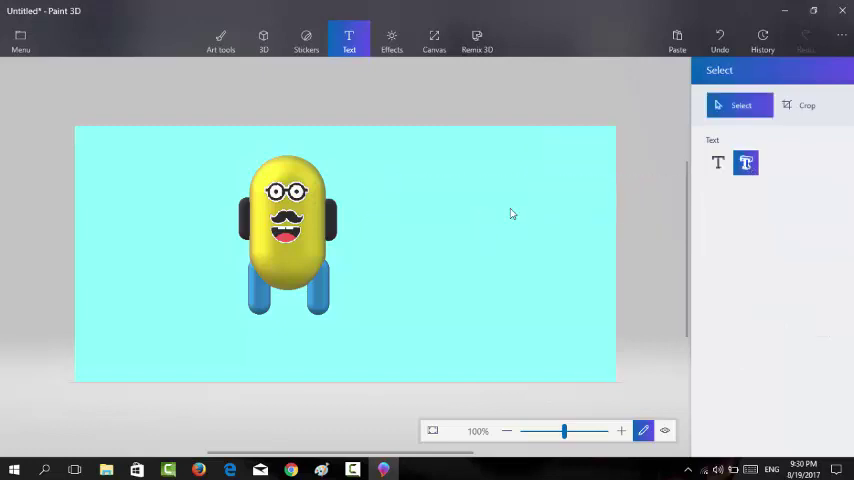
Step: Create the 3D text 'minion' to the right of the minion figure
{"action": "left_click", "coordinate": [717, 163]}
{"action": "left_click", "coordinate": [746, 163]}
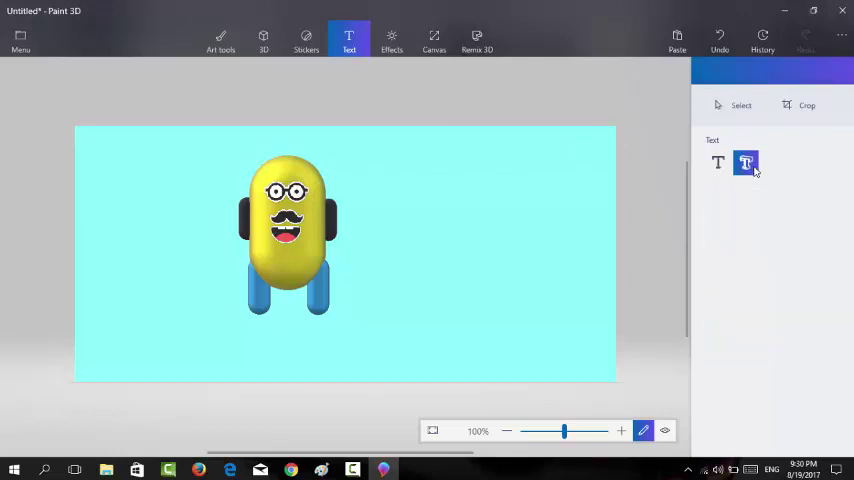
{"action": "left_click", "coordinate": [393, 203]}
{"action": "type", "text": "mi"}
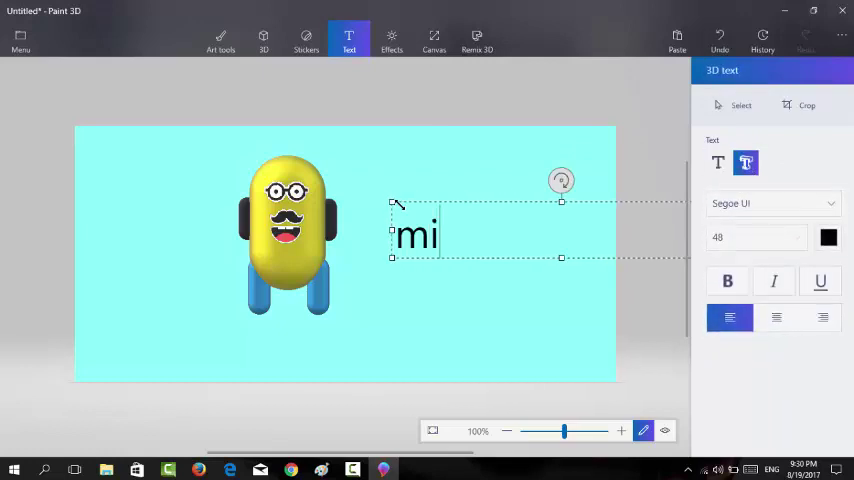
{"action": "type", "text": "nion"}
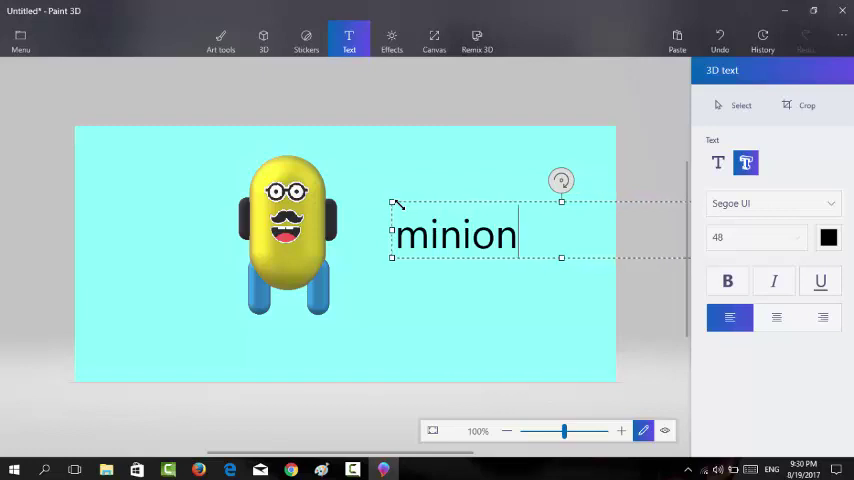
{"action": "key", "text": "Return"}
{"action": "left_click", "coordinate": [366, 272]}
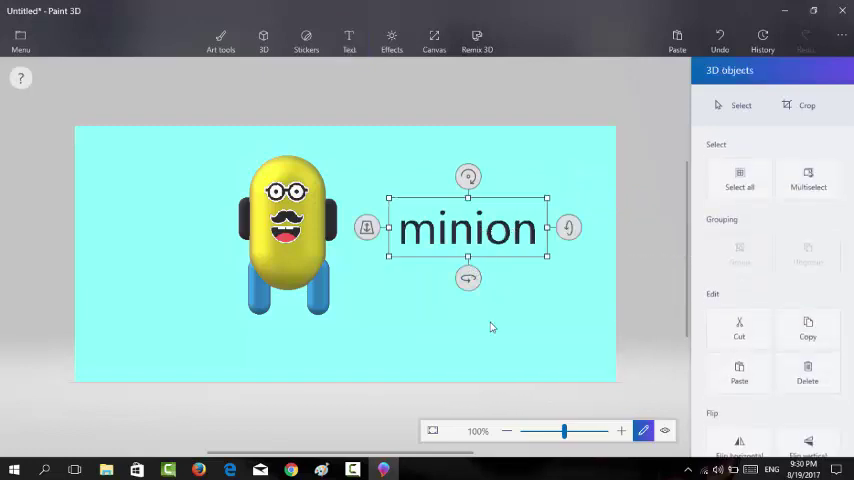
Step: Scale up the 'minion' text beside the figure
{"action": "key", "text": "ctrl+a"}
{"action": "left_click", "coordinate": [511, 238]}
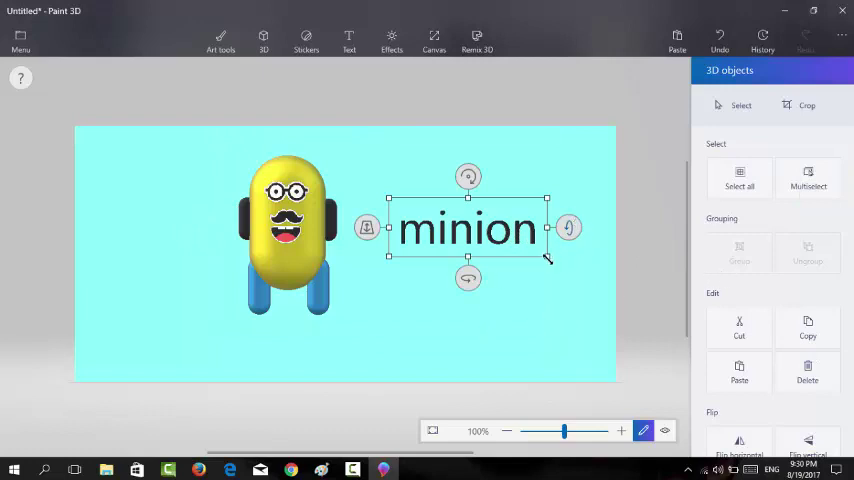
{"action": "mouse_move", "coordinate": [548, 255]}
{"action": "left_mouse_down"}
{"action": "mouse_move", "coordinate": [571, 270]}
{"action": "mouse_move", "coordinate": [525, 240]}
{"action": "left_mouse_up"}
{"action": "left_click", "coordinate": [518, 326]}
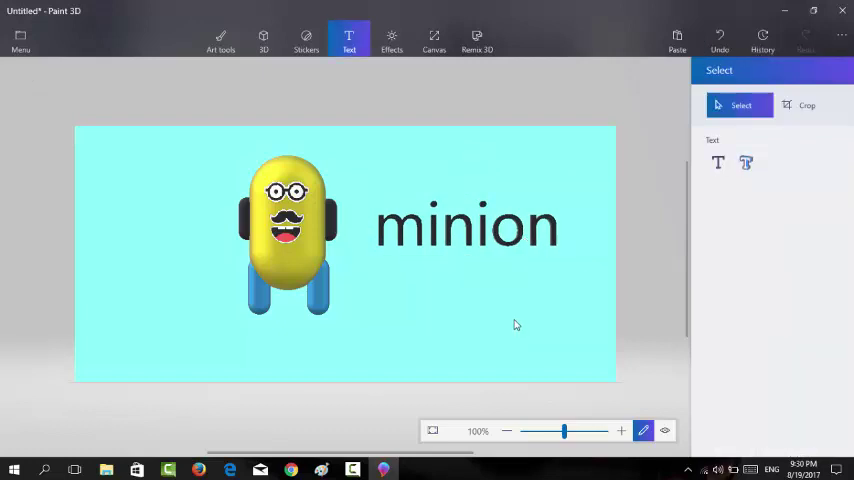
Step: Apply Canterbury lighting after previewing Spearmint and Aqua, then open Remix 3D
{"action": "left_click", "coordinate": [396, 38]}
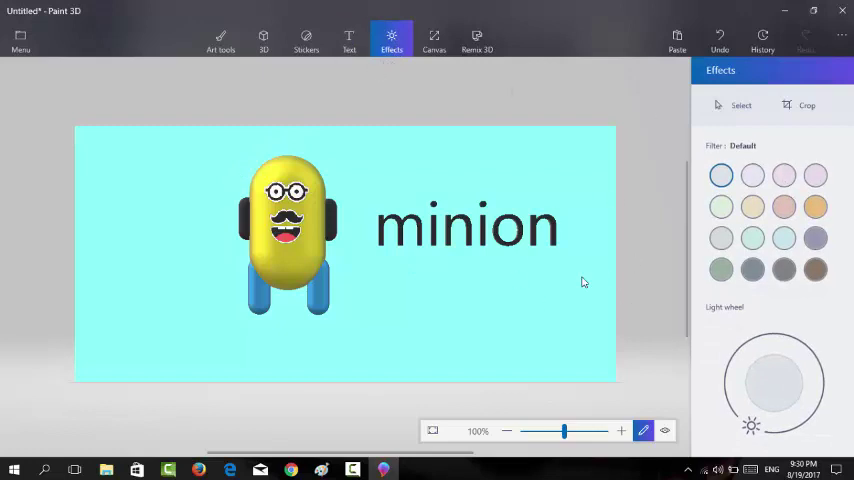
{"action": "left_click", "coordinate": [722, 207]}
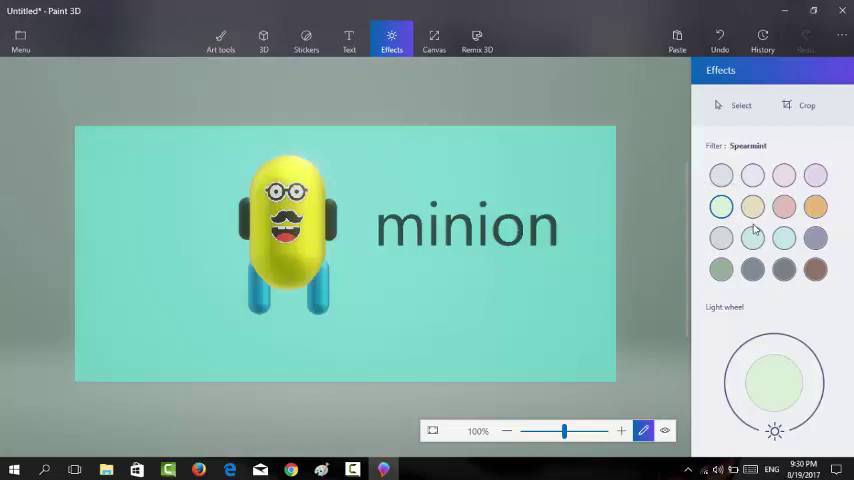
{"action": "left_click", "coordinate": [753, 238]}
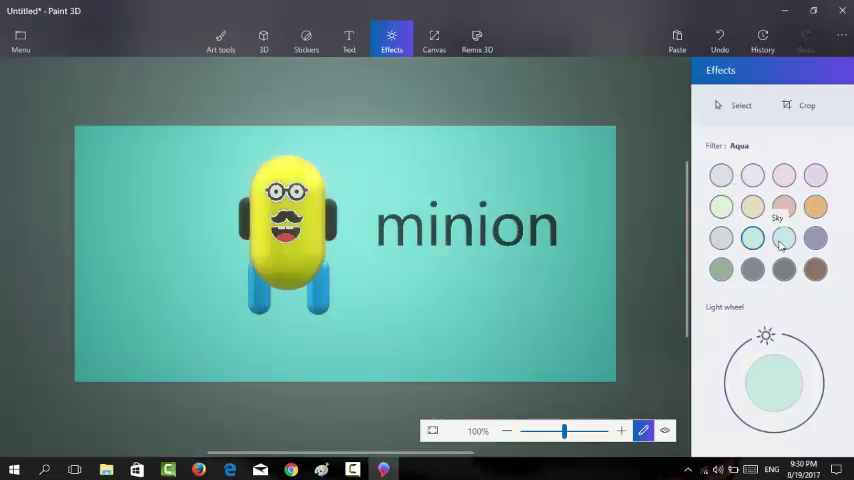
{"action": "left_click", "coordinate": [815, 240]}
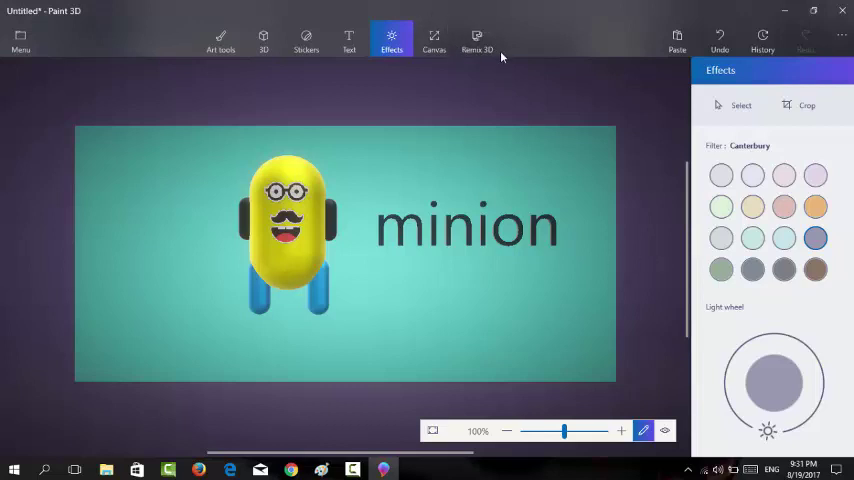
{"action": "left_click", "coordinate": [483, 45]}
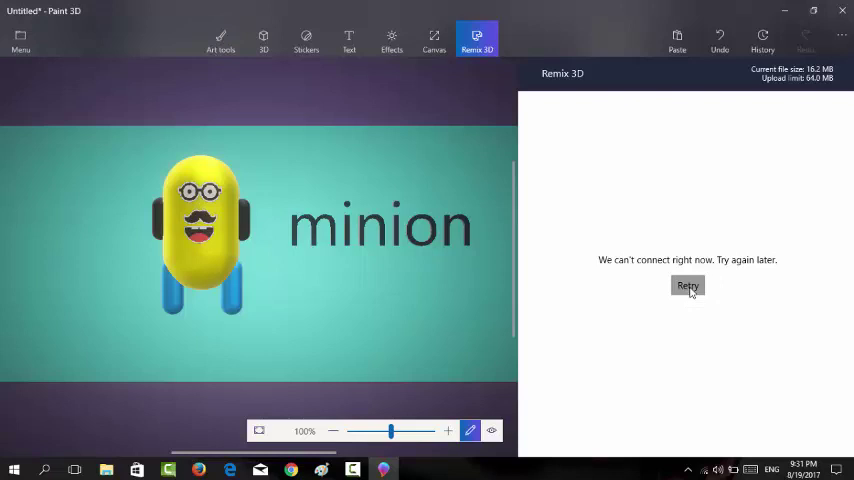
Step: Retry the Remix 3D connection, then switch to the Art tools panel
{"action": "left_click", "coordinate": [689, 289]}
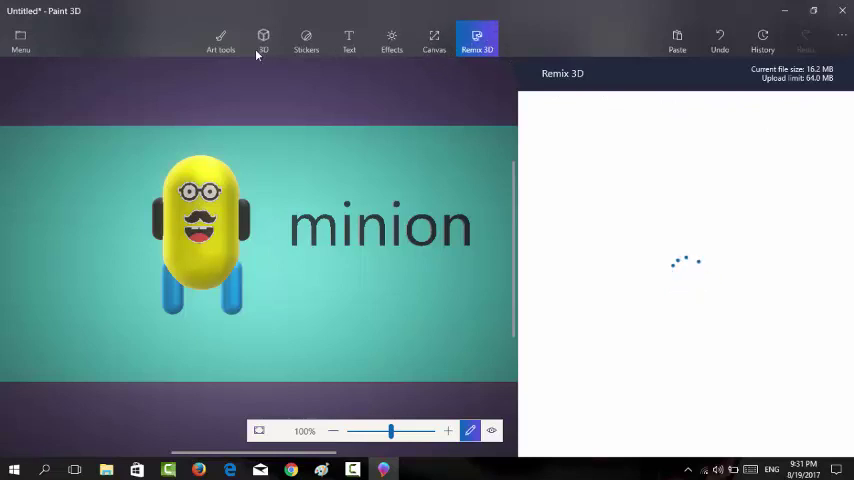
{"action": "left_click", "coordinate": [222, 45]}
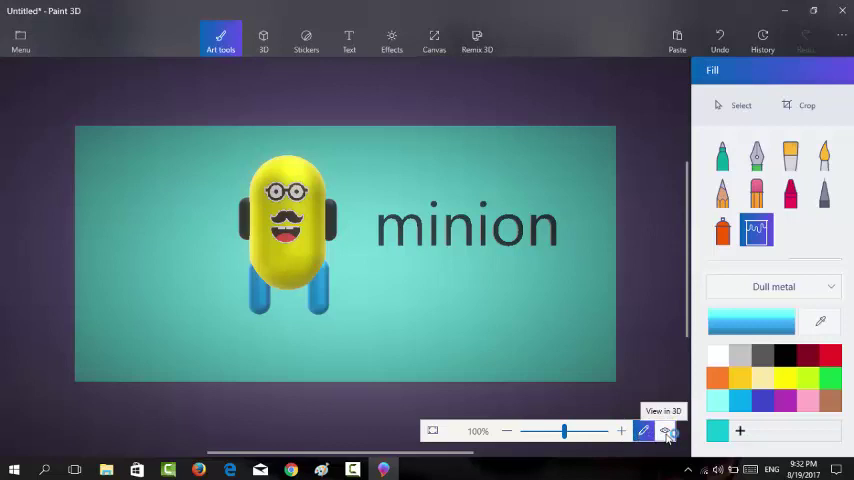
Step: Orbit the scene in View in 3D, then return and select the 'minion' text
{"action": "left_click", "coordinate": [668, 434]}
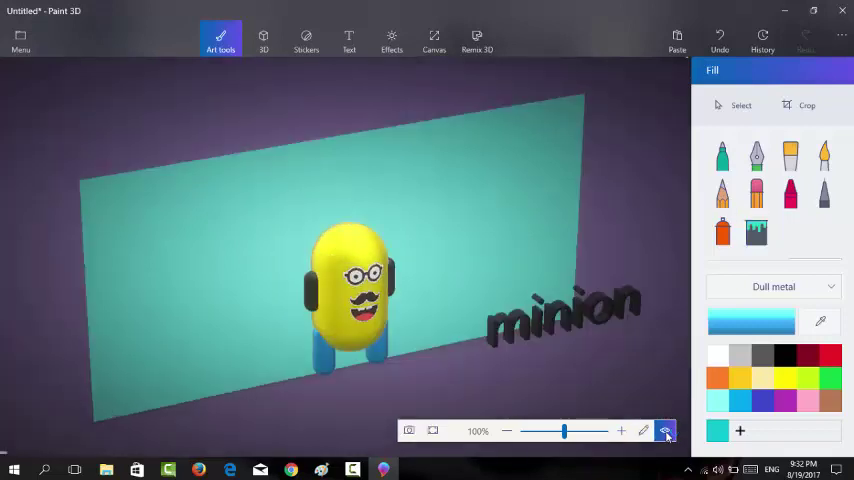
{"action": "mouse_move", "coordinate": [594, 314]}
{"action": "left_mouse_down"}
{"action": "mouse_move", "coordinate": [545, 301]}
{"action": "mouse_move", "coordinate": [625, 345]}
{"action": "mouse_move", "coordinate": [520, 292]}
{"action": "mouse_move", "coordinate": [488, 196]}
{"action": "mouse_move", "coordinate": [660, 246]}
{"action": "mouse_move", "coordinate": [396, 261]}
{"action": "mouse_move", "coordinate": [606, 282]}
{"action": "mouse_move", "coordinate": [465, 254]}
{"action": "mouse_move", "coordinate": [526, 288]}
{"action": "mouse_move", "coordinate": [558, 273]}
{"action": "mouse_move", "coordinate": [482, 252]}
{"action": "mouse_move", "coordinate": [506, 291]}
{"action": "mouse_move", "coordinate": [541, 276]}
{"action": "mouse_move", "coordinate": [507, 278]}
{"action": "mouse_move", "coordinate": [473, 263]}
{"action": "mouse_move", "coordinate": [511, 282]}
{"action": "left_mouse_up"}
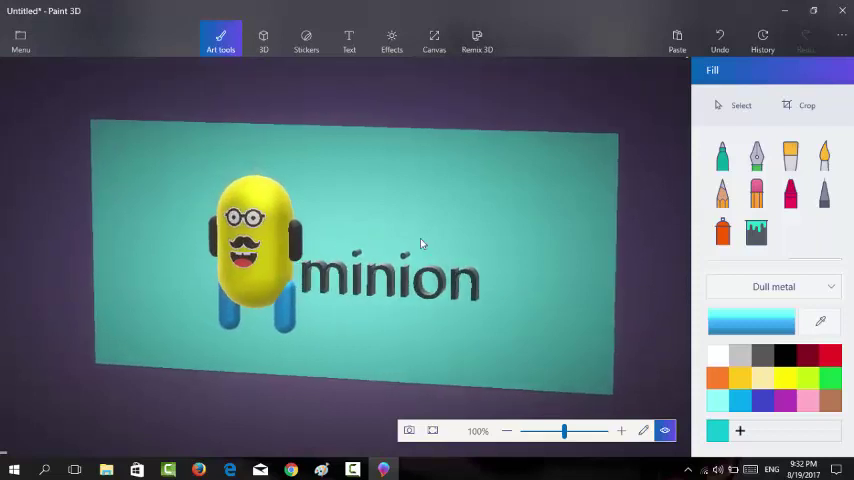
{"action": "mouse_move", "coordinate": [421, 286]}
{"action": "left_mouse_down"}
{"action": "mouse_move", "coordinate": [541, 278]}
{"action": "mouse_move", "coordinate": [457, 282]}
{"action": "mouse_move", "coordinate": [520, 280]}
{"action": "mouse_move", "coordinate": [393, 273]}
{"action": "mouse_move", "coordinate": [457, 286]}
{"action": "mouse_move", "coordinate": [425, 274]}
{"action": "mouse_move", "coordinate": [429, 286]}
{"action": "mouse_move", "coordinate": [438, 273]}
{"action": "mouse_move", "coordinate": [452, 281]}
{"action": "mouse_move", "coordinate": [440, 283]}
{"action": "mouse_move", "coordinate": [471, 295]}
{"action": "left_mouse_up"}
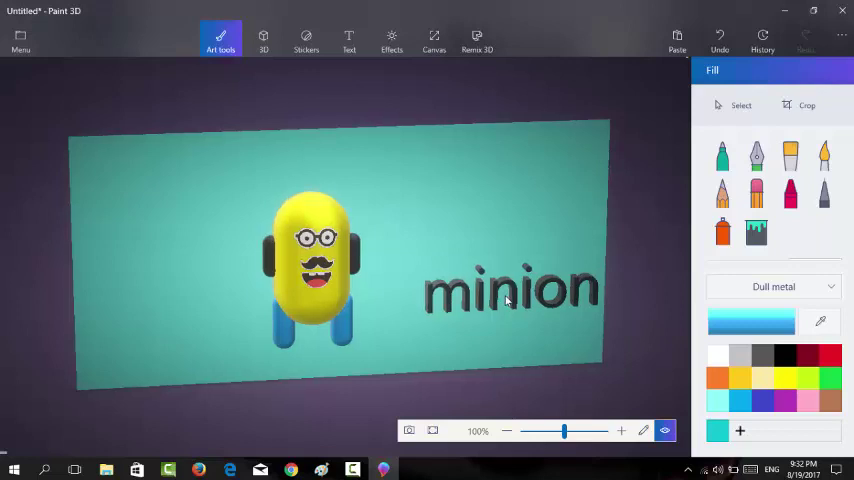
{"action": "left_click", "coordinate": [354, 53]}
{"action": "left_click", "coordinate": [472, 232]}
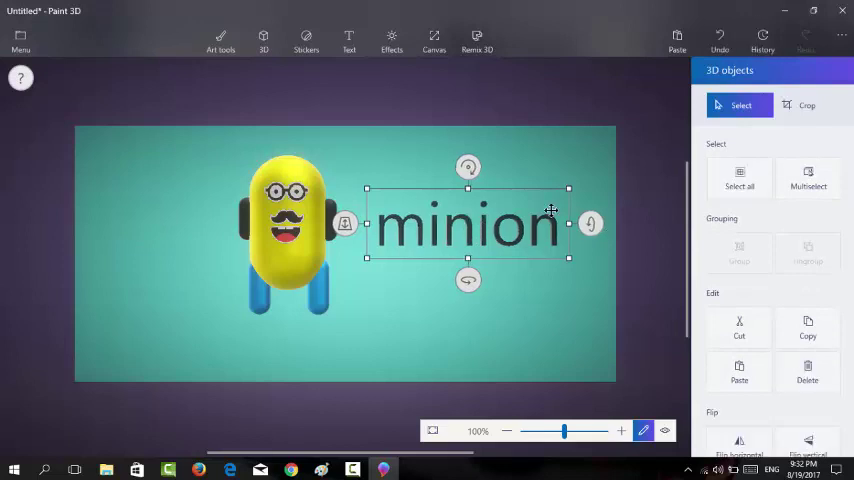
Step: Delete the 'minion' word and add a bold 3D 'techaply' text on the canvas
{"action": "left_click", "coordinate": [739, 326]}
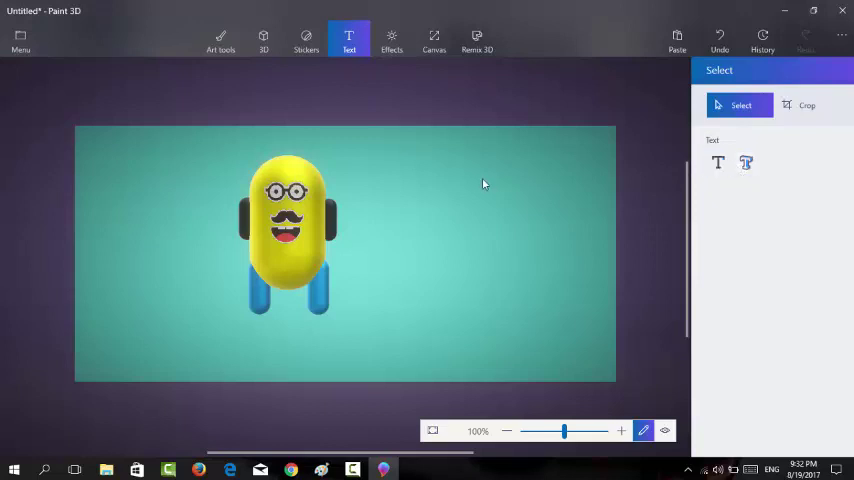
{"action": "left_click", "coordinate": [746, 162]}
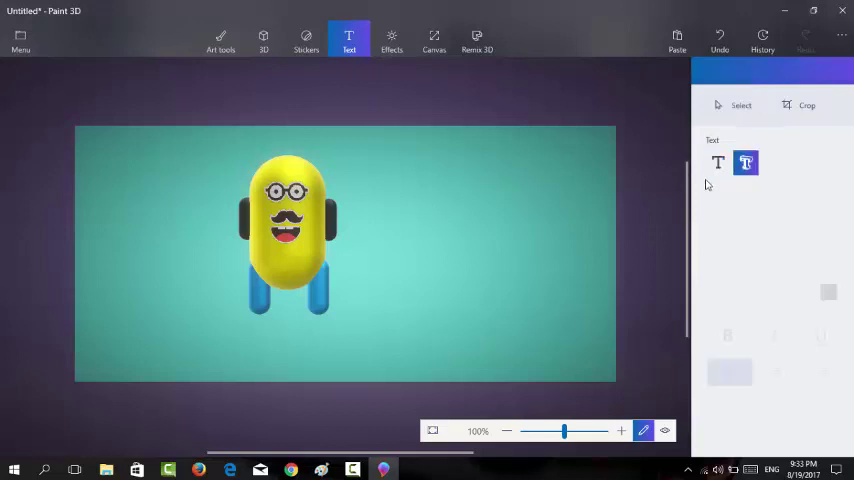
{"action": "left_click", "coordinate": [390, 207]}
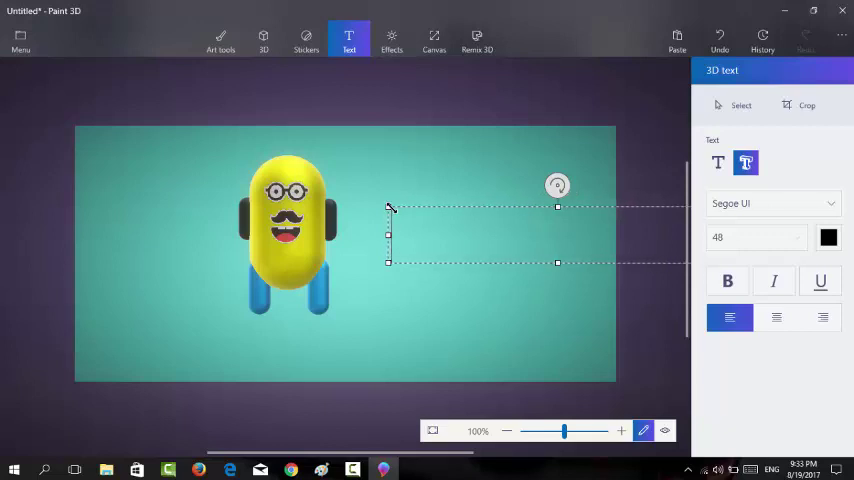
{"action": "type", "text": "tea"}
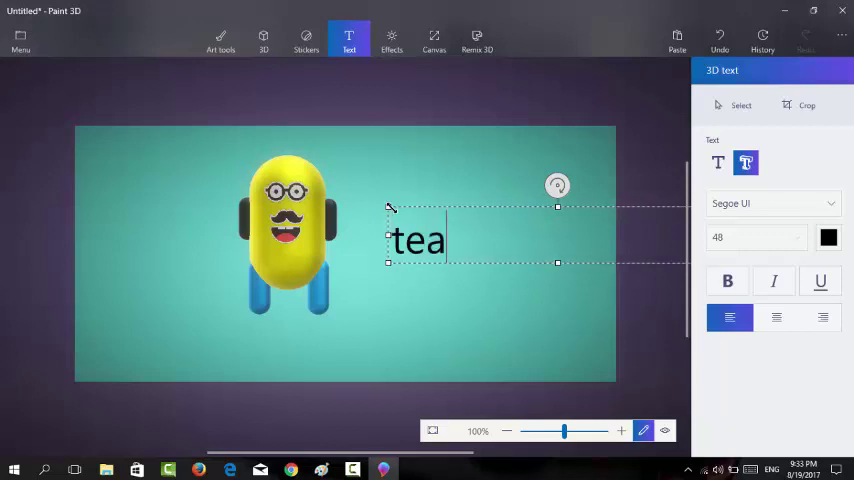
{"action": "key", "text": "BackSpace"}
{"action": "type", "text": "chaply"}
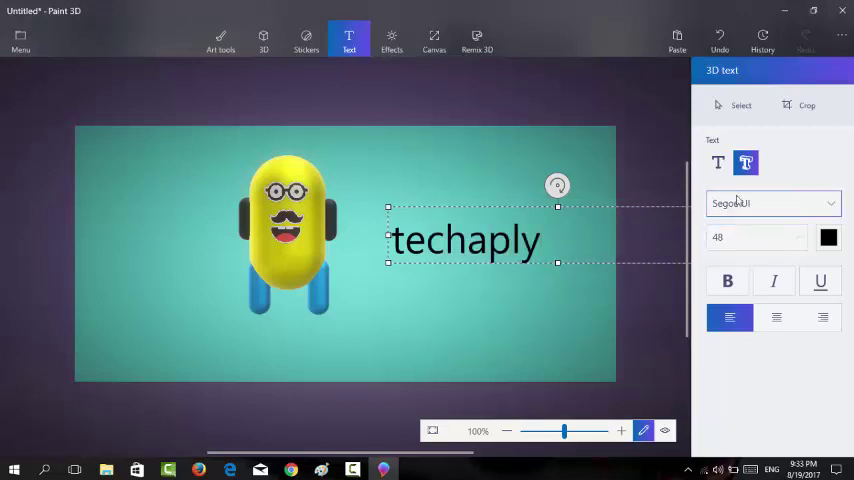
{"action": "left_click", "coordinate": [730, 281]}
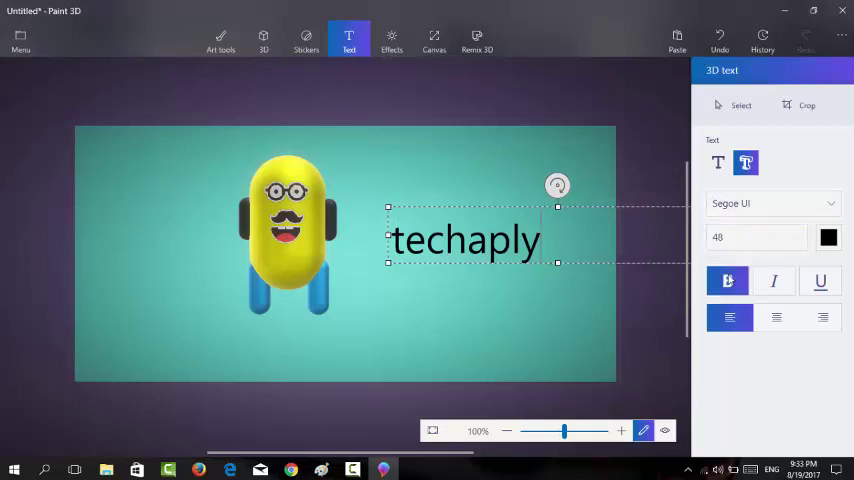
Step: Replace that text with a new 3D 'techaply' and tilt it diagonally at lower right
{"action": "left_click", "coordinate": [718, 163]}
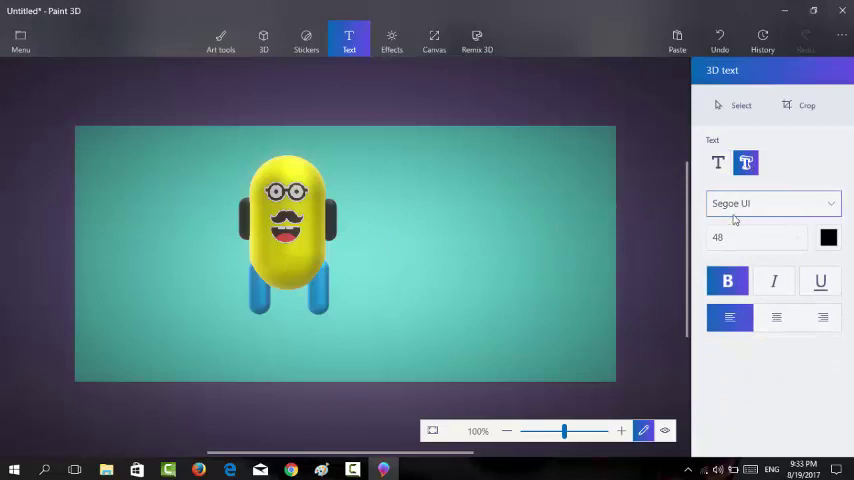
{"action": "left_click", "coordinate": [472, 205]}
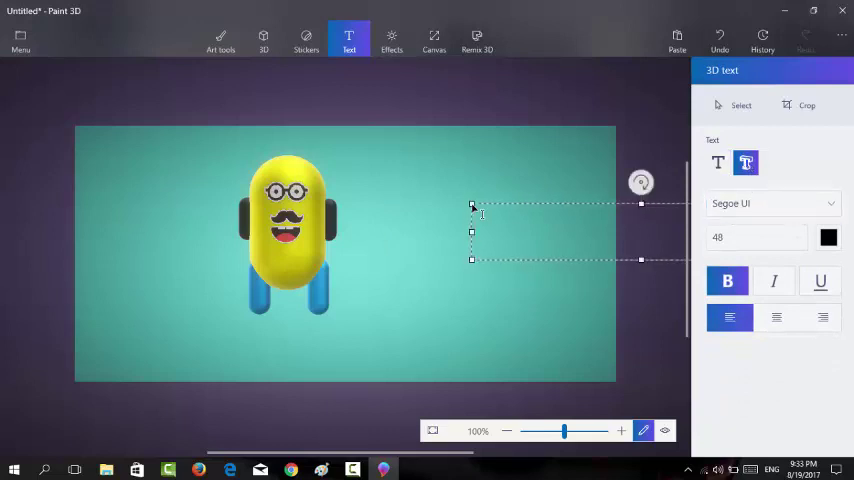
{"action": "type", "text": "tech"}
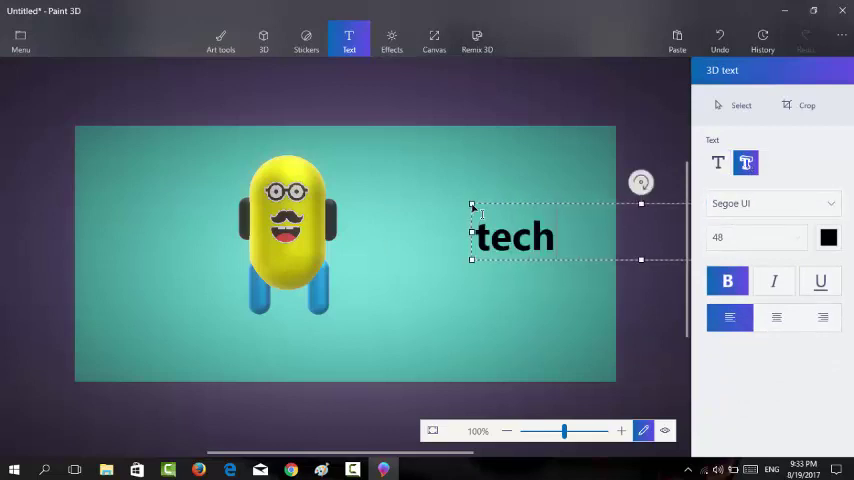
{"action": "type", "text": "a-p"}
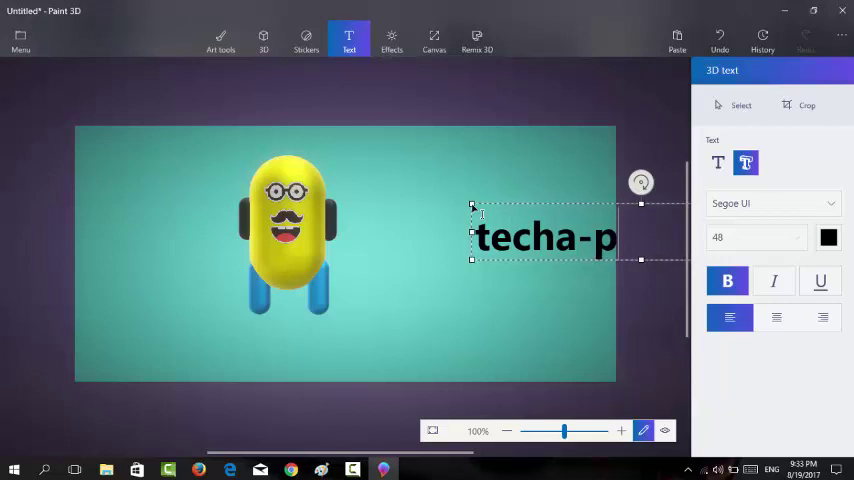
{"action": "key", "text": "BackSpace"}
{"action": "key", "text": "BackSpace"}
{"action": "type", "text": "ply"}
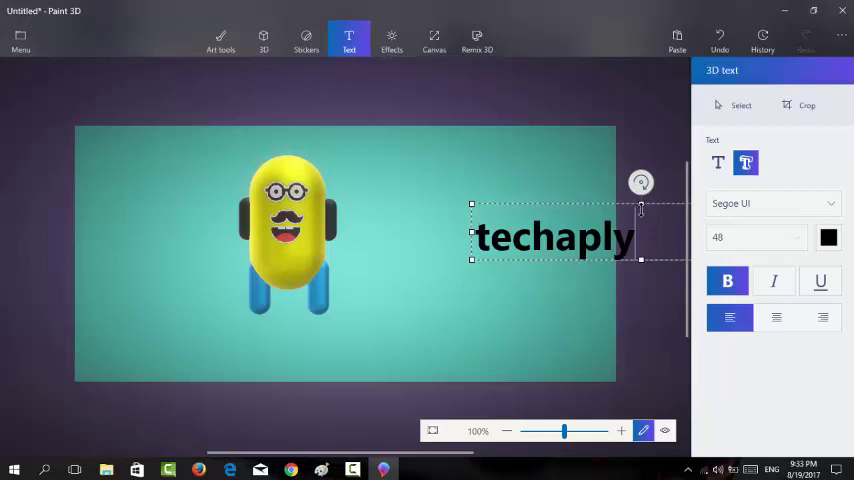
{"action": "left_click_drag", "start_coordinate": [640, 188], "coordinate": [600, 203]}
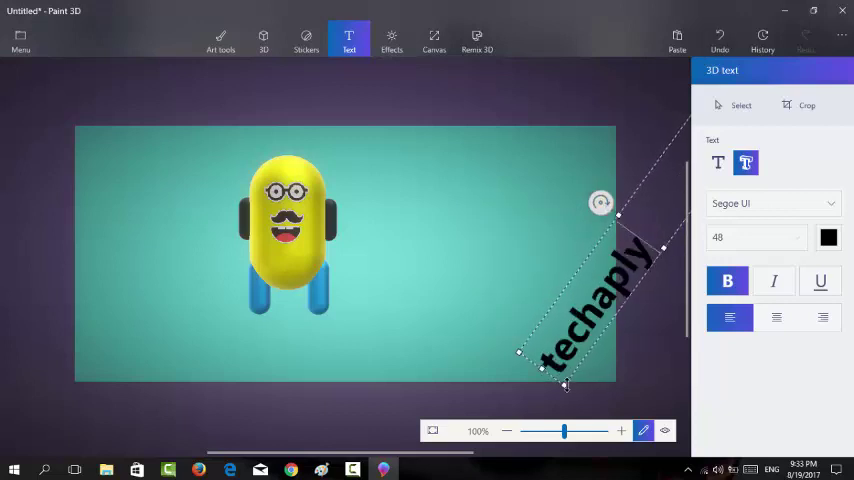
Step: Undo to restore the upright 'minion' word, then place a text box below it for 'techaply'
{"action": "left_click", "coordinate": [719, 40]}
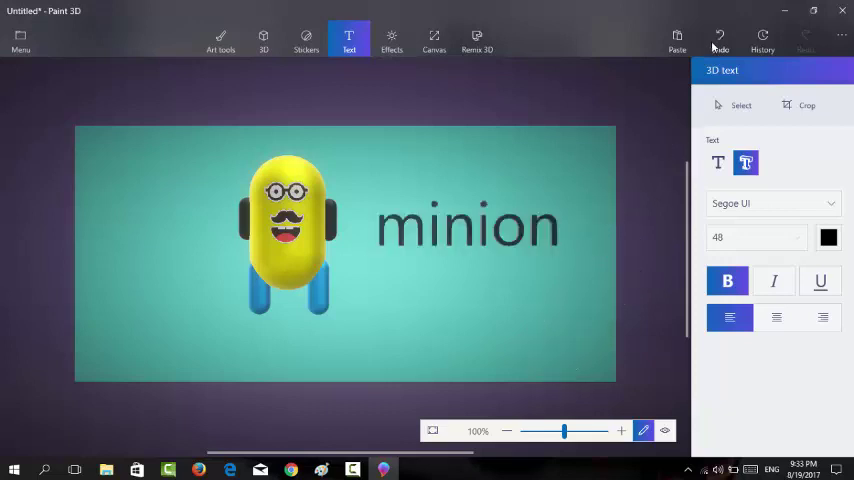
{"action": "left_click", "coordinate": [445, 247]}
{"action": "mouse_move", "coordinate": [383, 469]}
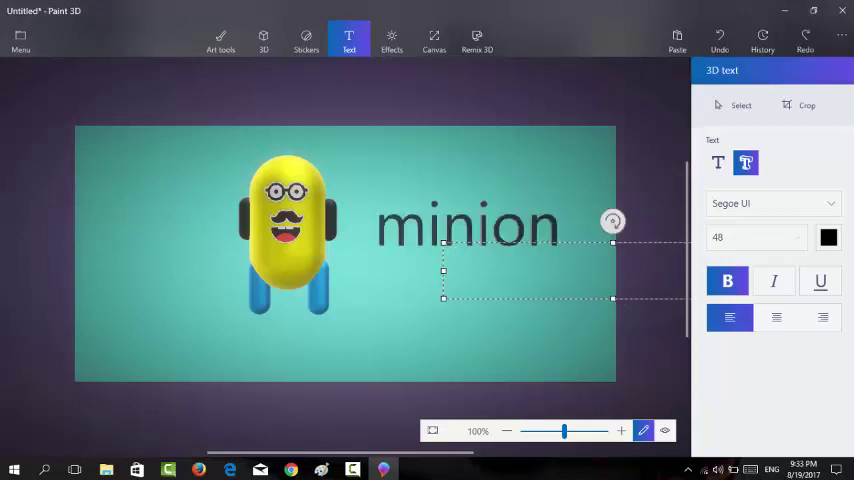
{"action": "left_click", "coordinate": [518, 219]}
{"action": "left_click", "coordinate": [517, 228]}
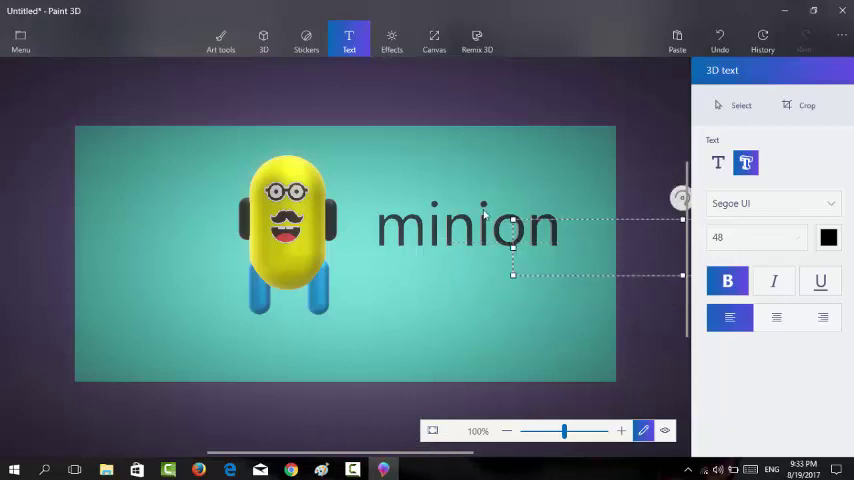
{"action": "left_click", "coordinate": [418, 186]}
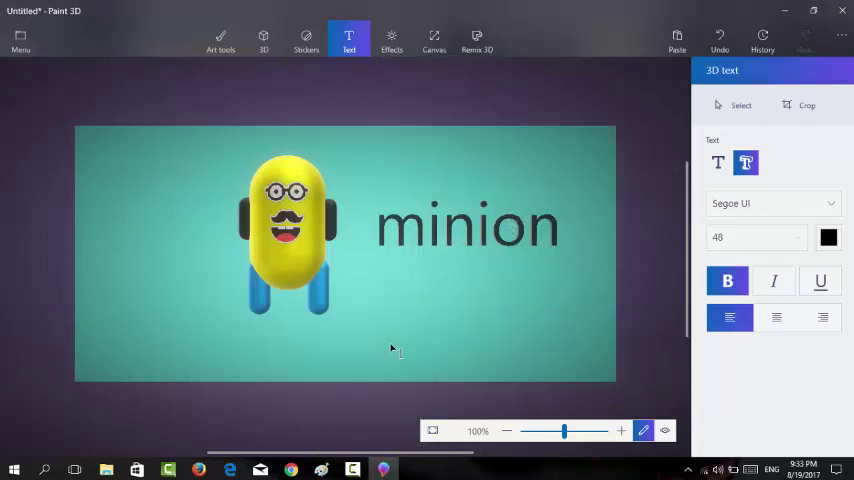
{"action": "left_click", "coordinate": [347, 315]}
{"action": "type", "text": "techapl"}
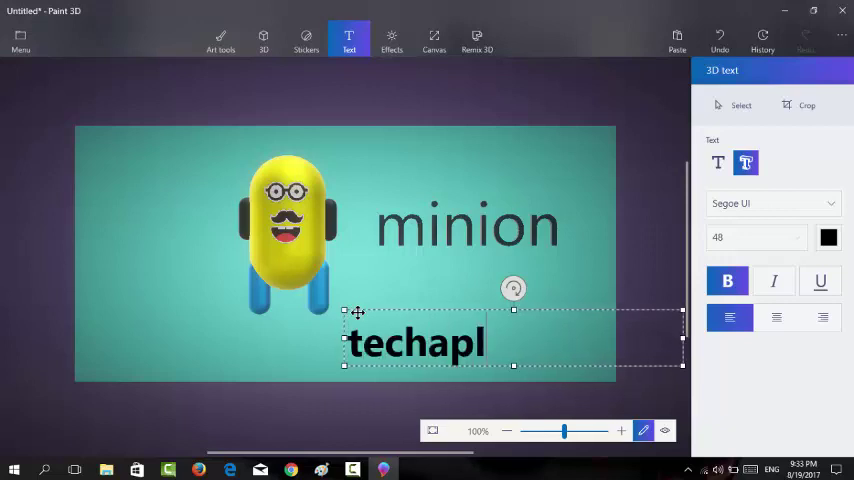
{"action": "type", "text": "y"}
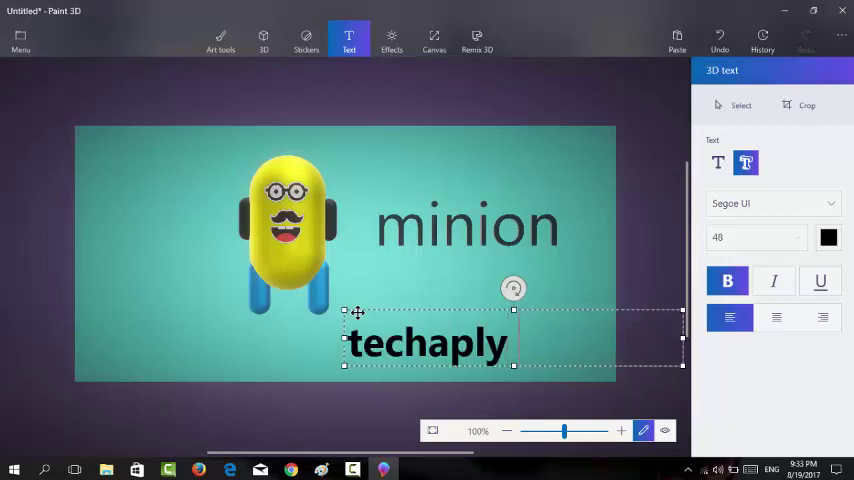